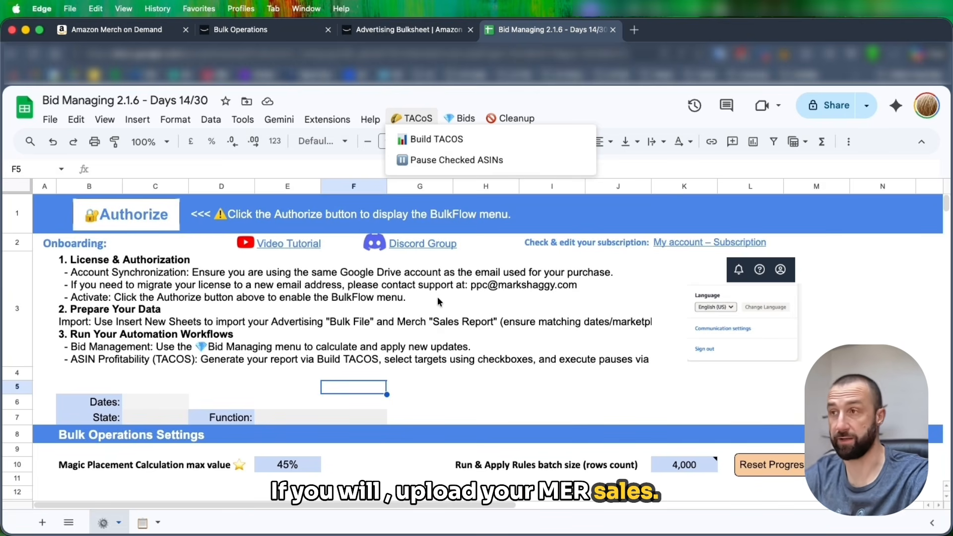
- Examine the TACoS and Bids commands and the Dates, State and Function cells above the Bulk Operations Settings
mouse_move(450, 120)
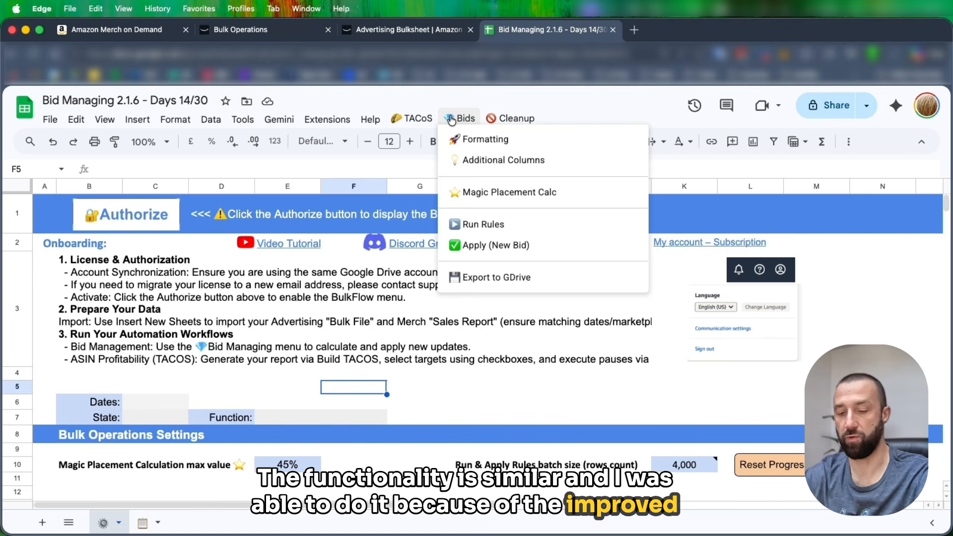
mouse_move(411, 119)
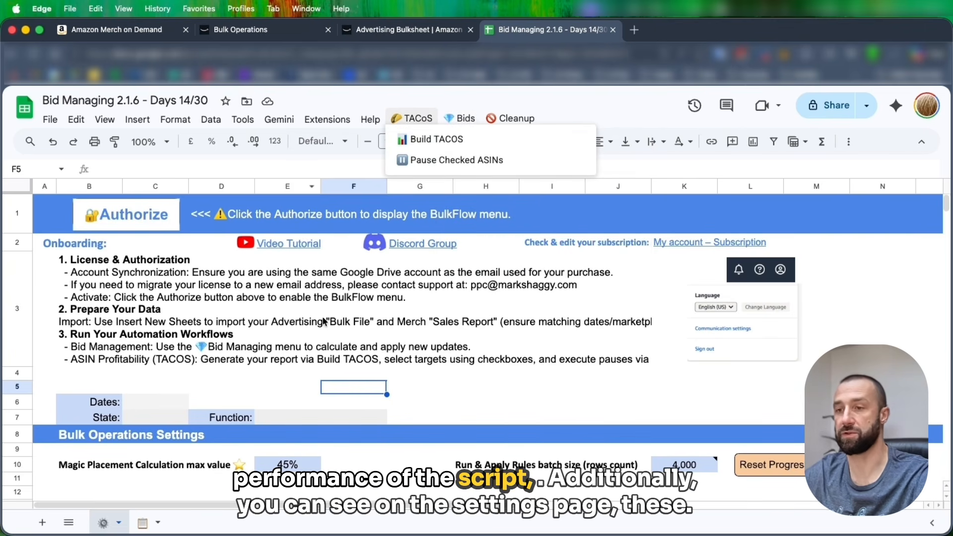
left_click_drag(92, 405, 292, 422)
left_click(372, 421)
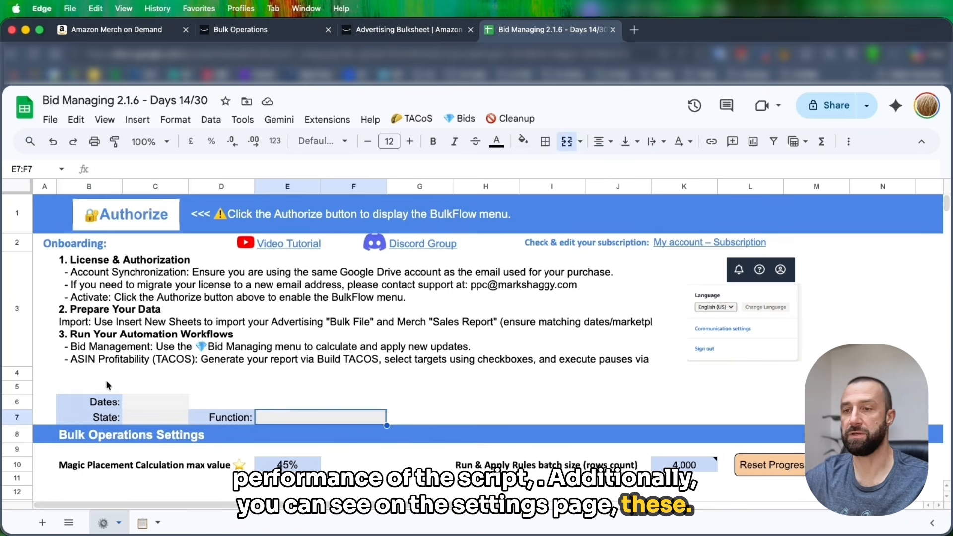
left_click(159, 402)
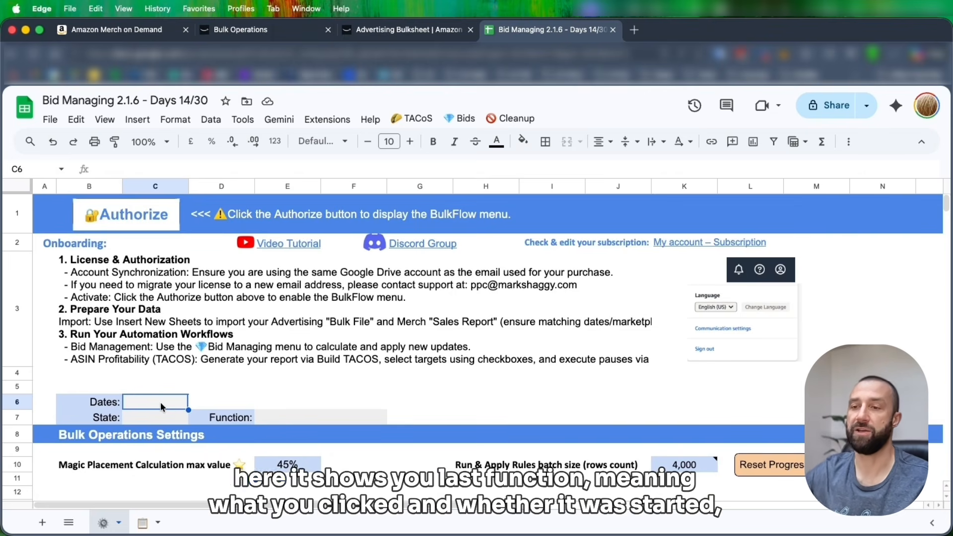
left_click_drag(149, 417, 318, 410)
left_click(317, 410)
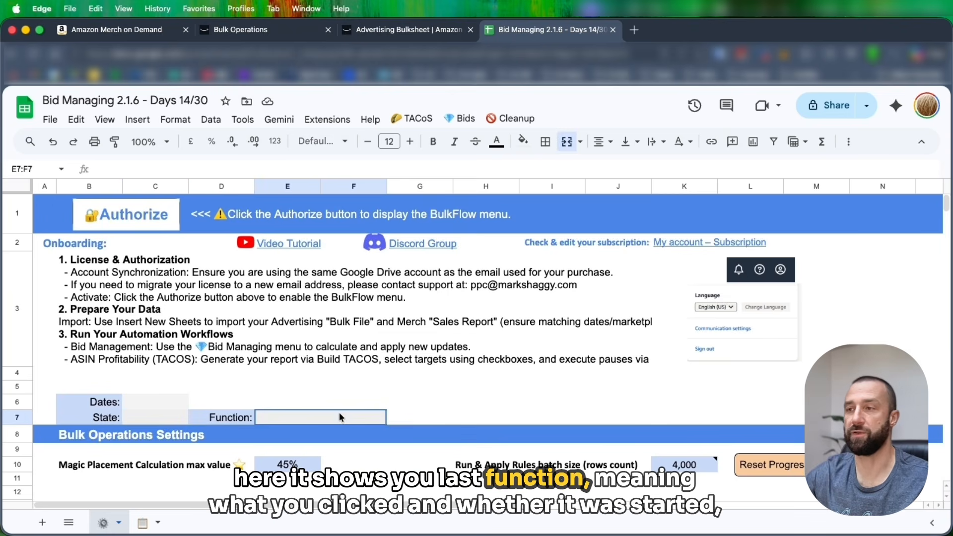
left_click(465, 120)
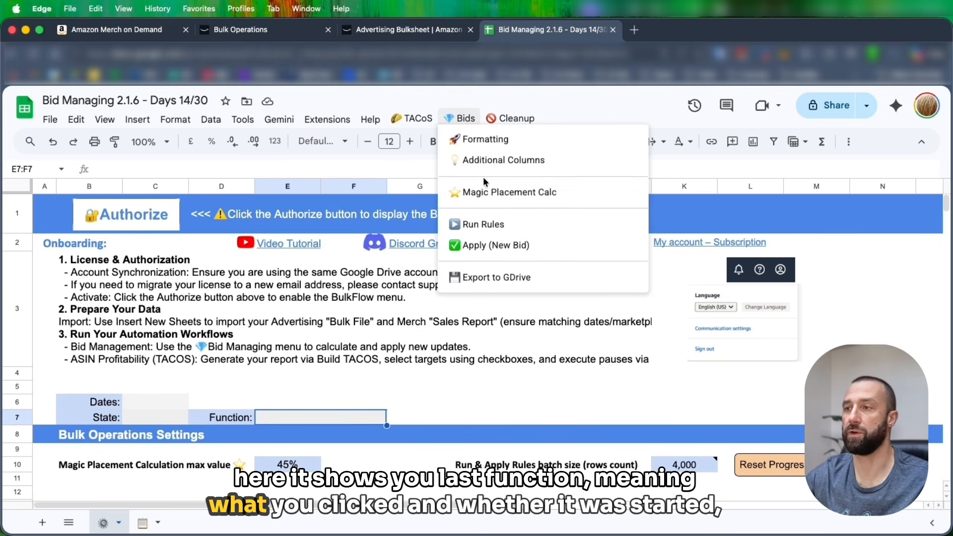
left_click(142, 423)
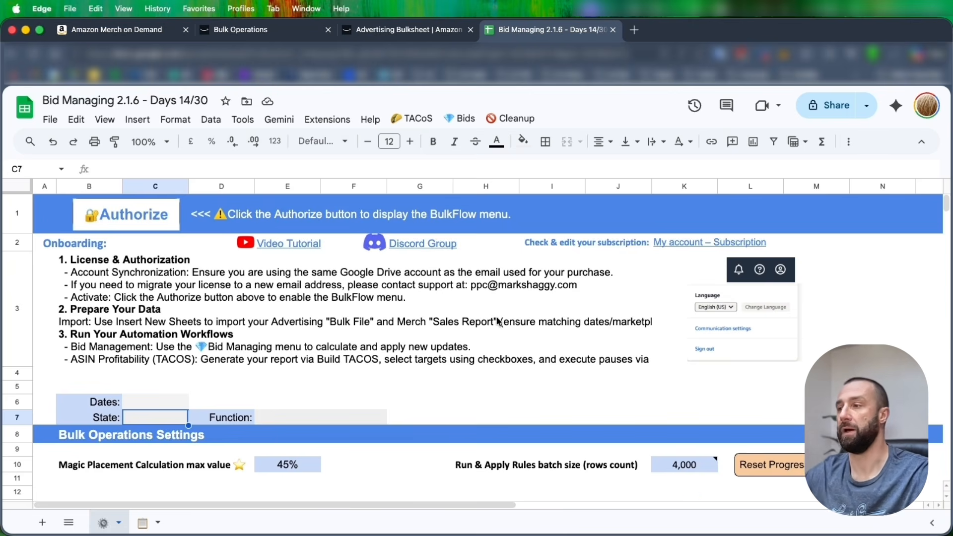
left_click_drag(850, 260, 855, 309)
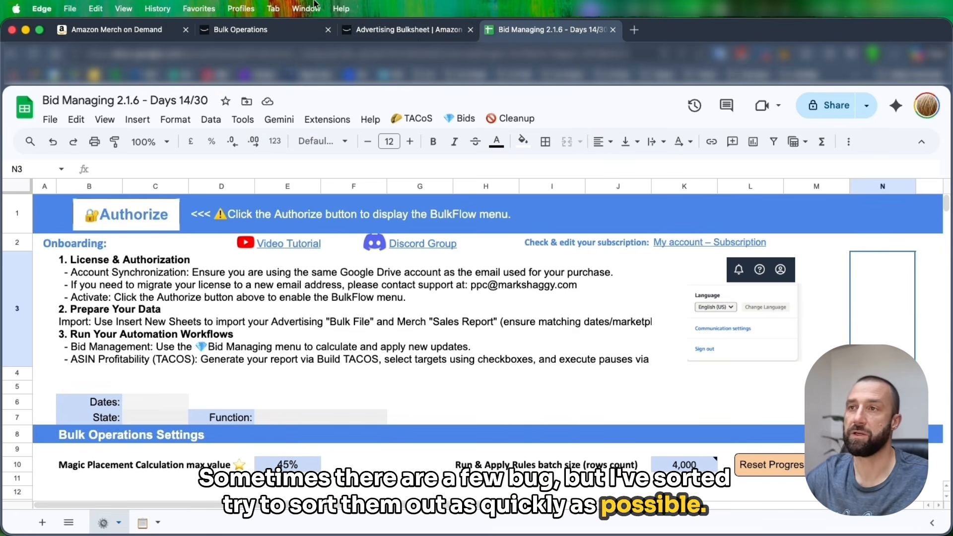
- Switch to Amazon Ads Bulk Operations and select English (US) as the account's interface language
left_click(383, 31)
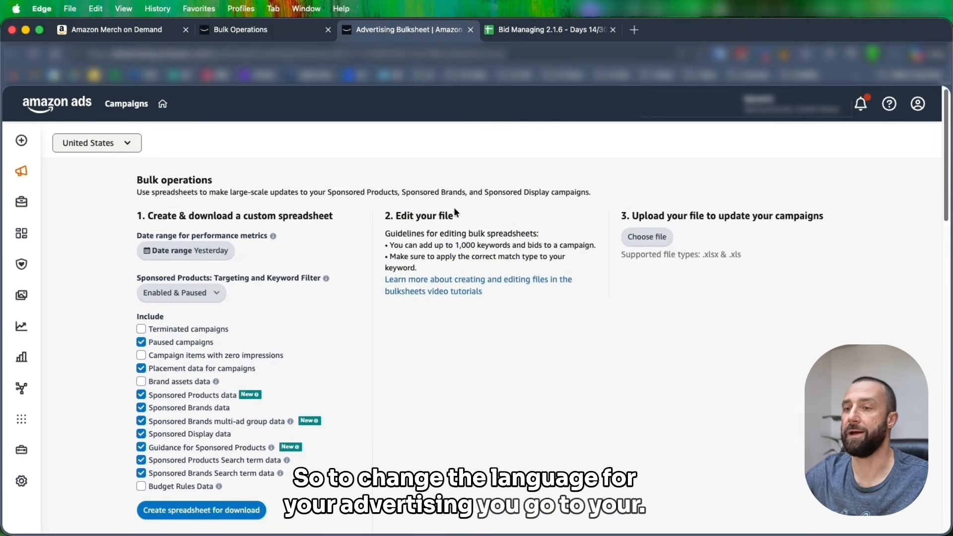
mouse_move(192, 361)
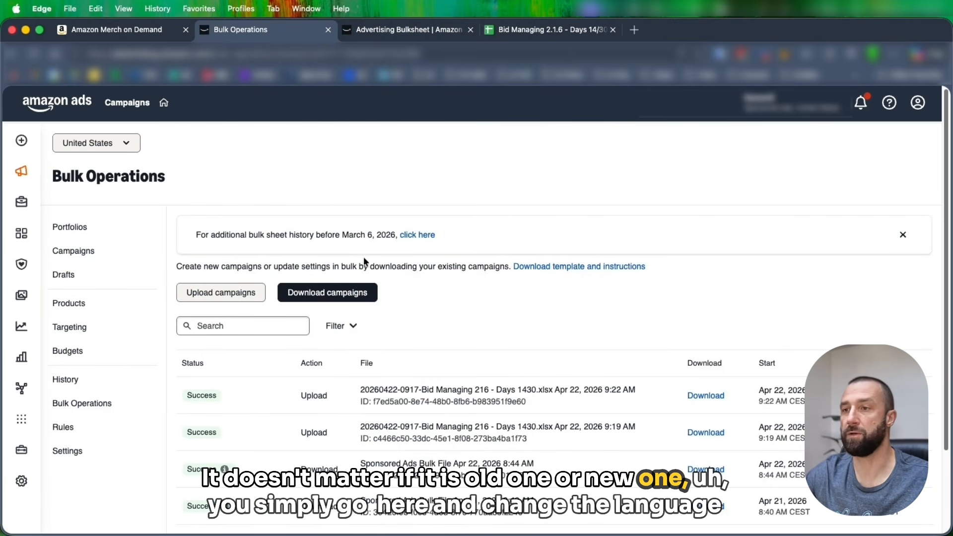
left_click(722, 101)
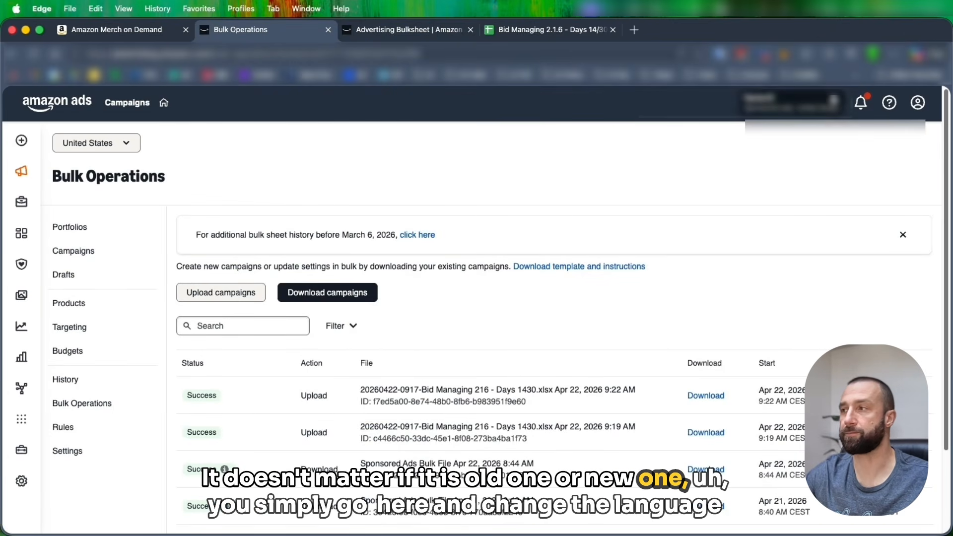
left_click(918, 103)
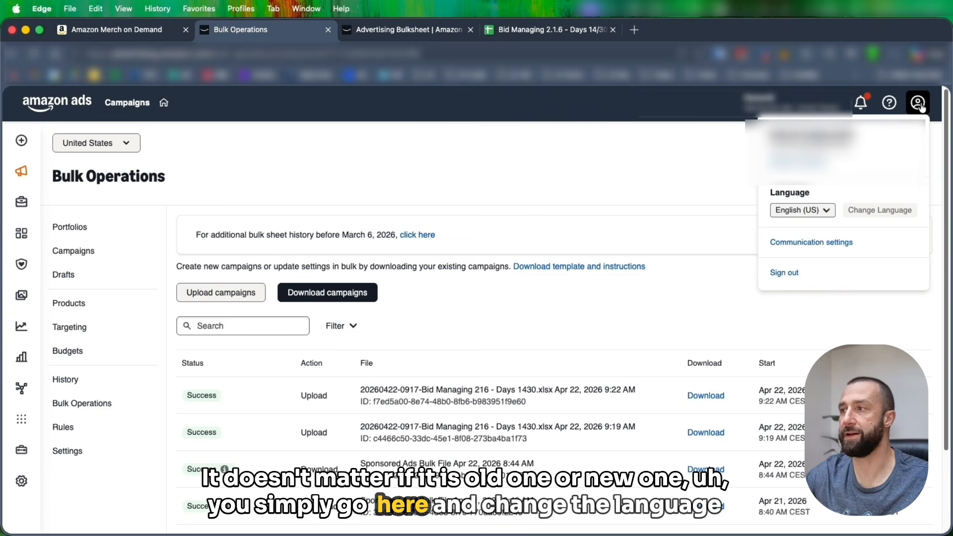
left_click(814, 210)
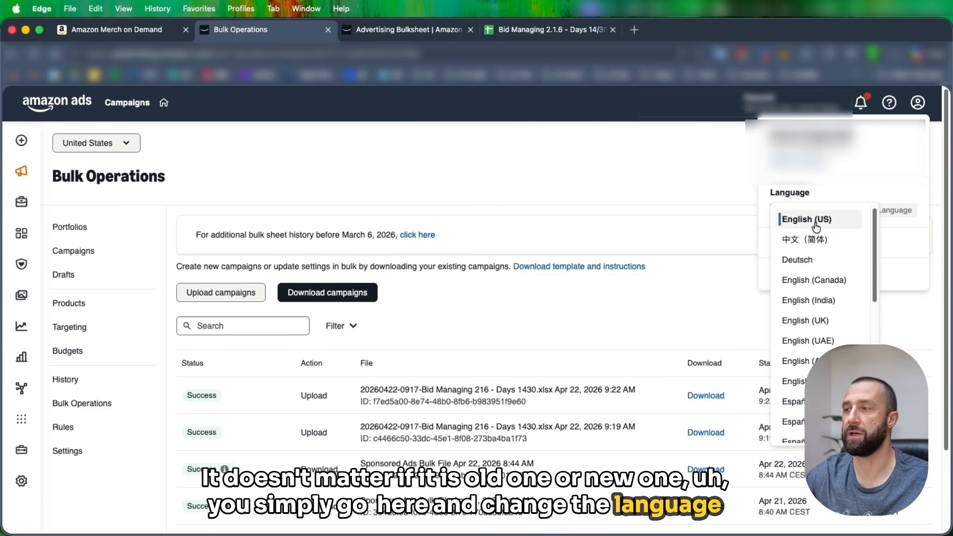
left_click(816, 221)
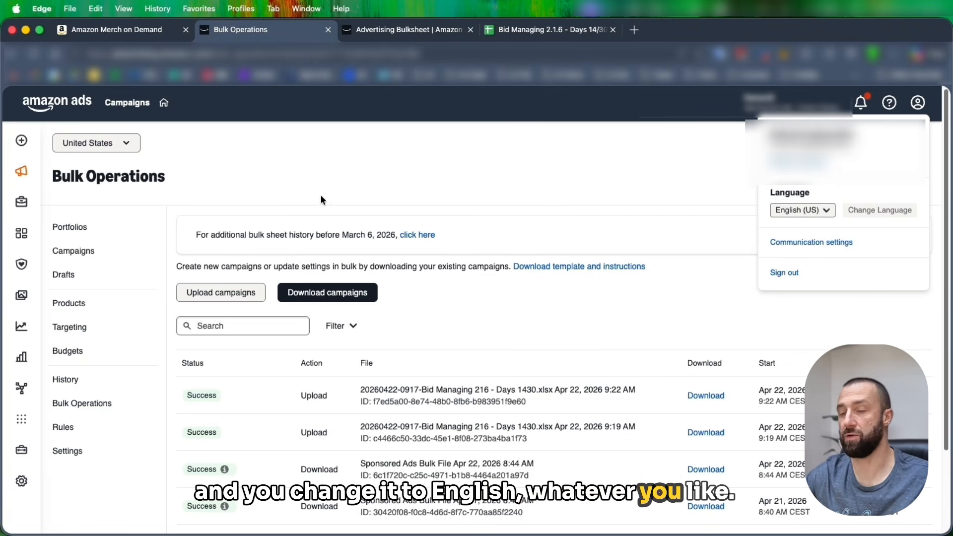
left_click(466, 169)
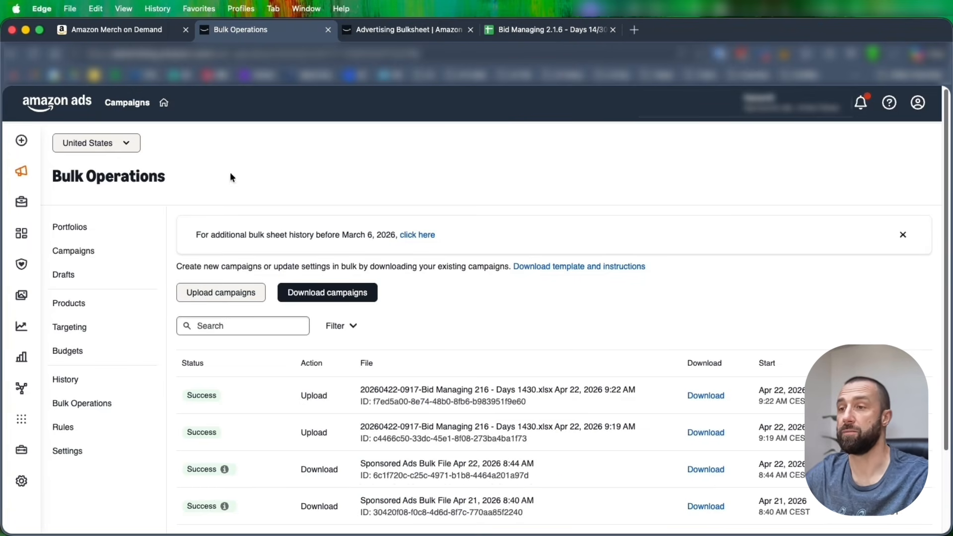
- Start a campaigns download in Bulk Operations with a performance date range from 08/04/2026 to 22/04/2026
left_click(225, 292)
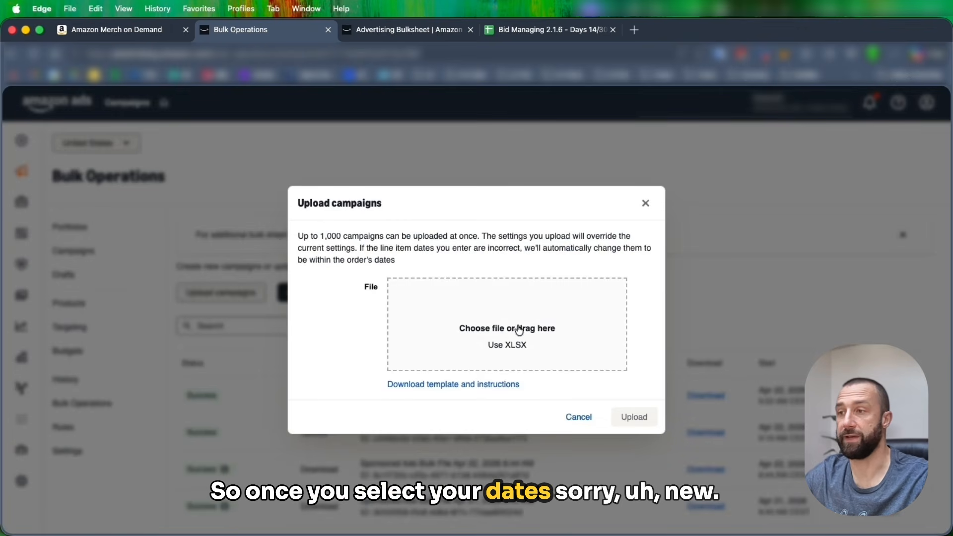
left_click(580, 421)
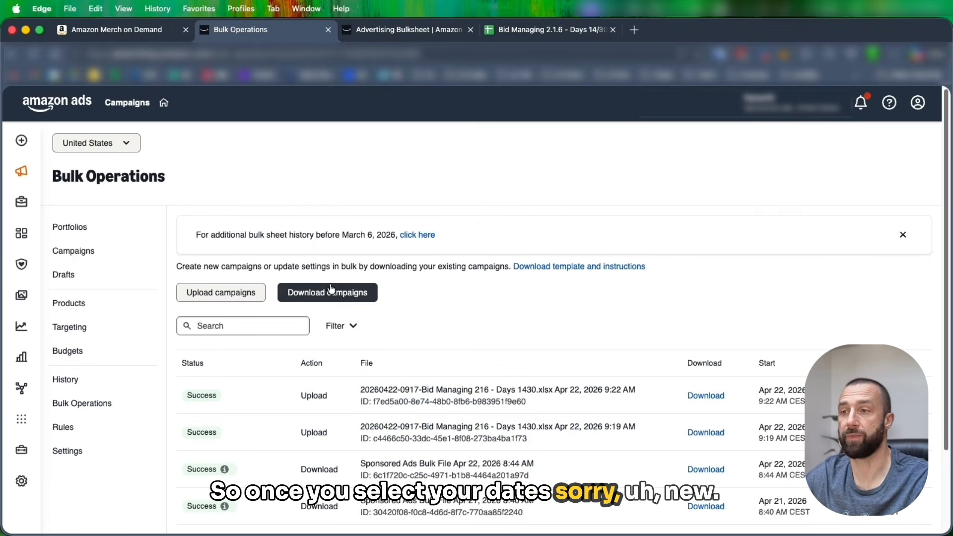
left_click(330, 292)
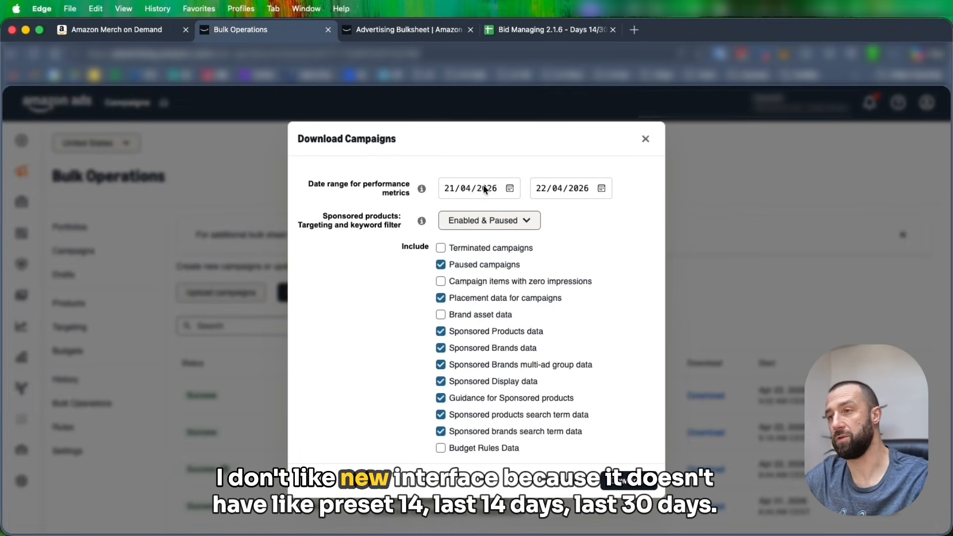
left_click(508, 189)
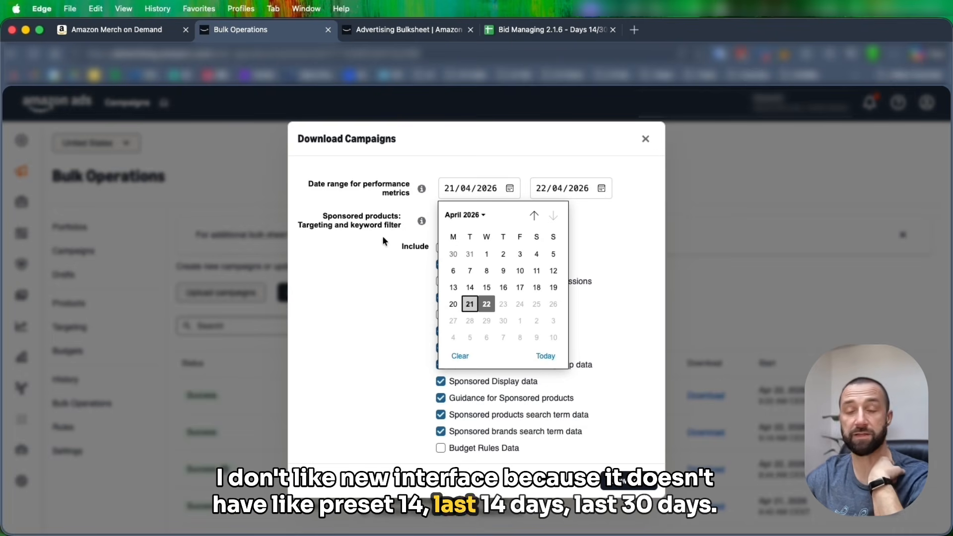
left_click(488, 272)
left_click(509, 188)
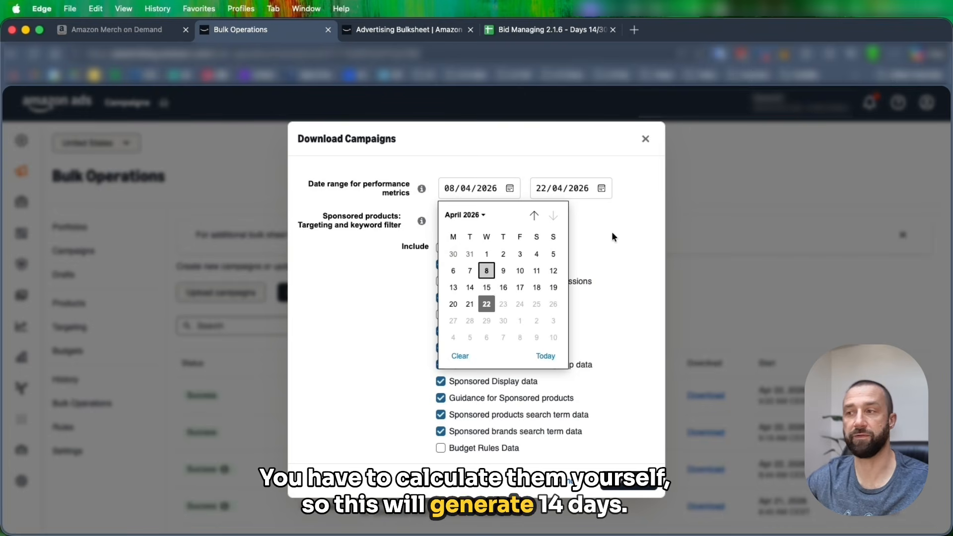
left_click(598, 228)
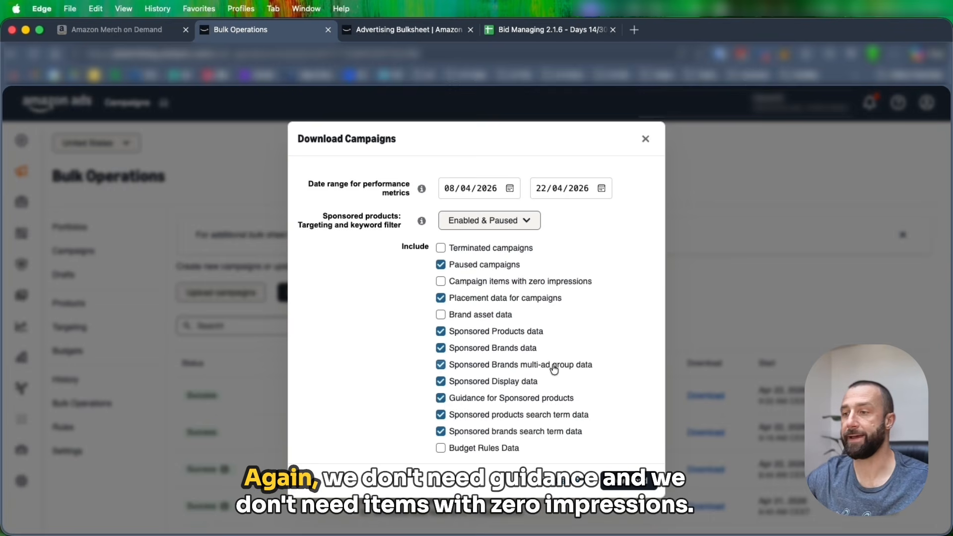
- Exclude Guidance for Sponsored products and campaign items with zero impressions, and generate the campaign bulk file
left_click(440, 398)
left_click(453, 283)
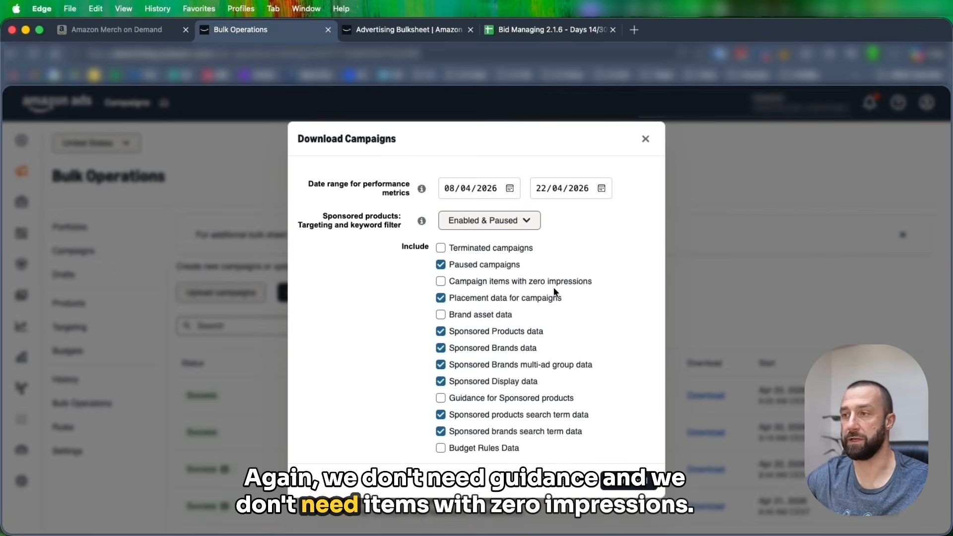
left_click(628, 482)
- Review the custom spreadsheet options on the old Advertising Bulksheet page, and return to the Bulk Operations page
left_click(420, 32)
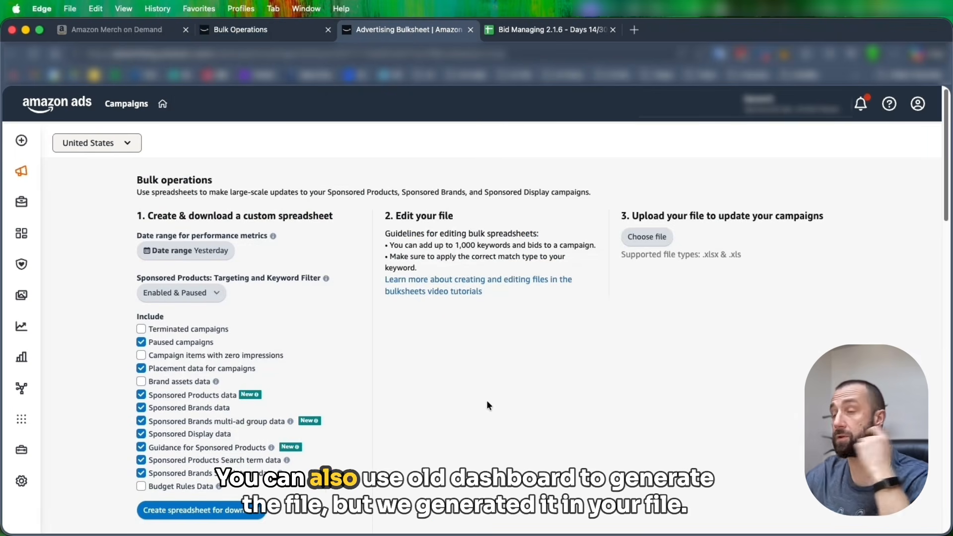
scroll(461, 342, "down", 6)
scroll(458, 336, "up", 6)
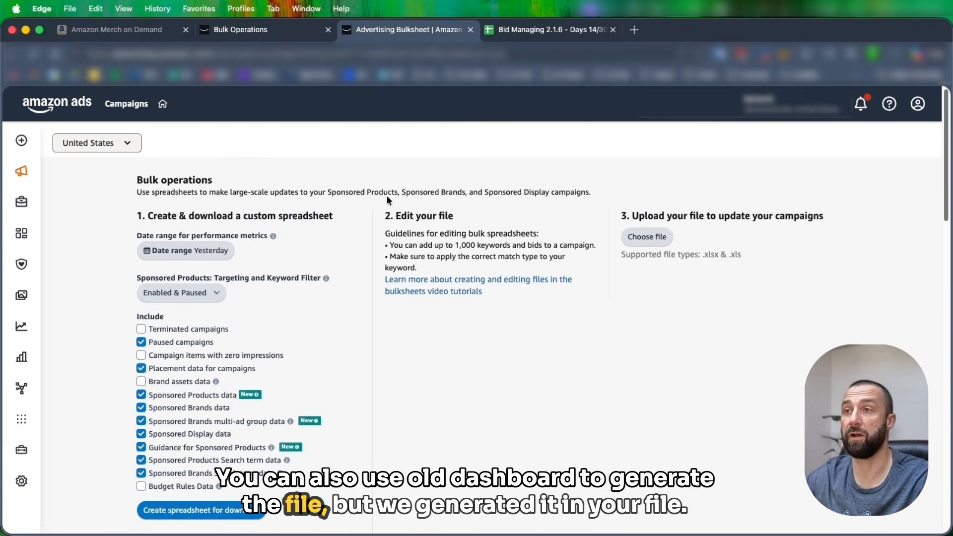
left_click(268, 32)
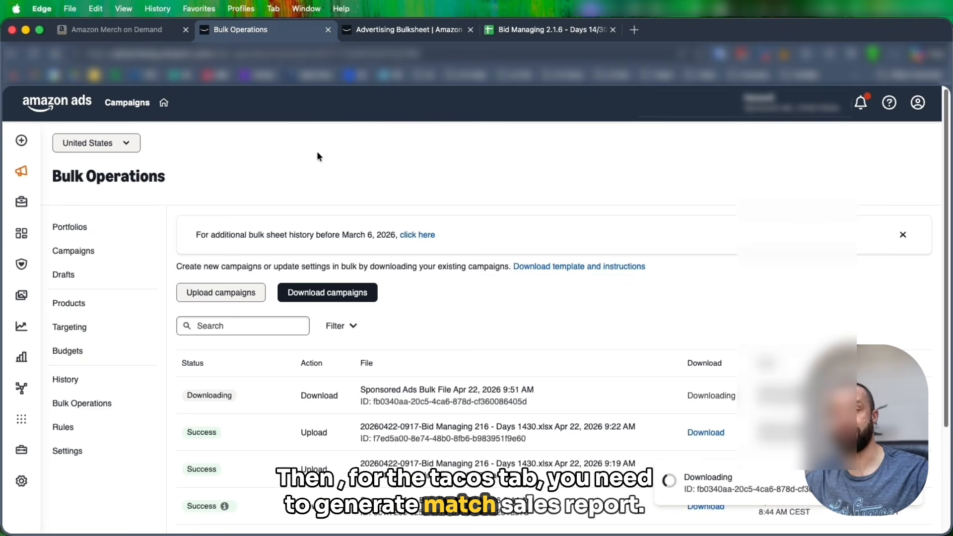
- Switch to Amazon Merch on Demand and filter the product purchases analysis to a single marketplace
left_click(121, 32)
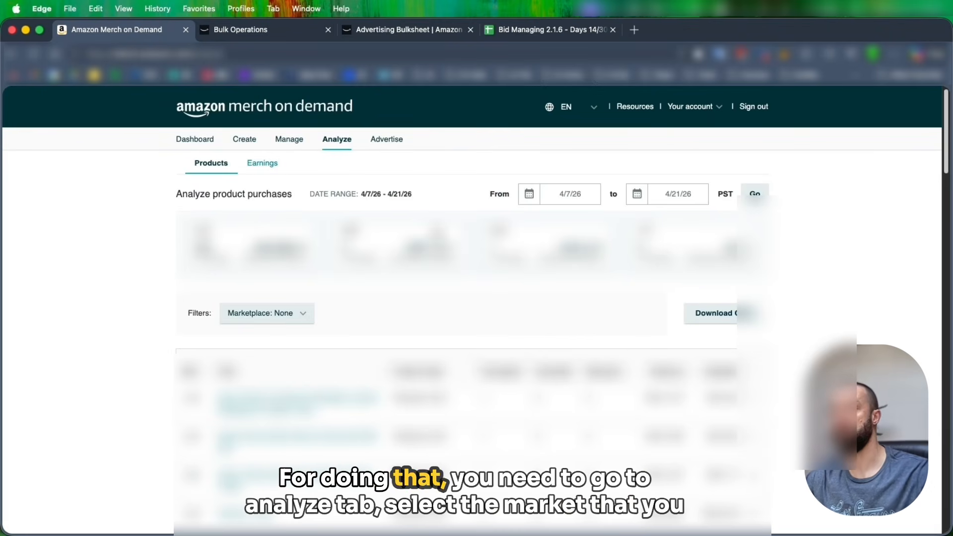
left_click(287, 317)
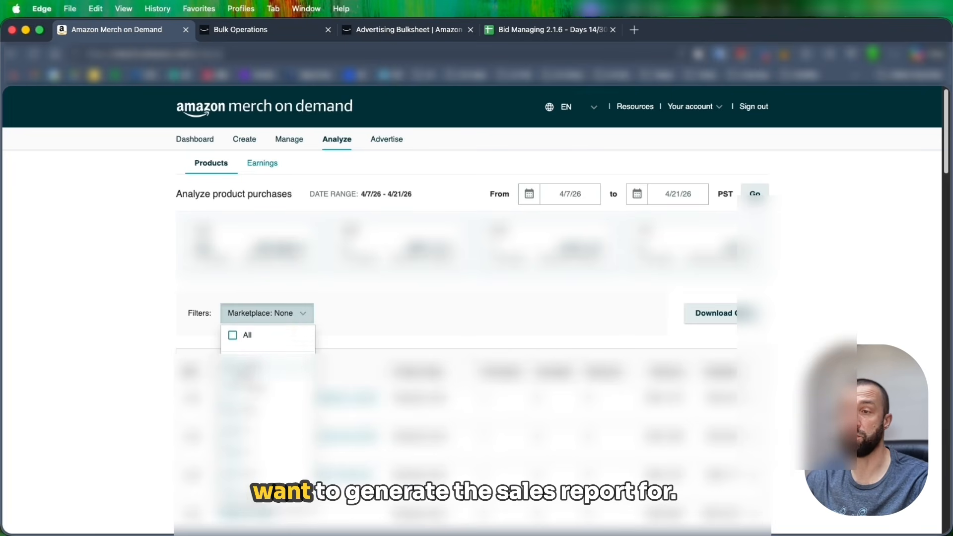
left_click(247, 371)
left_click(443, 345)
left_click(320, 312)
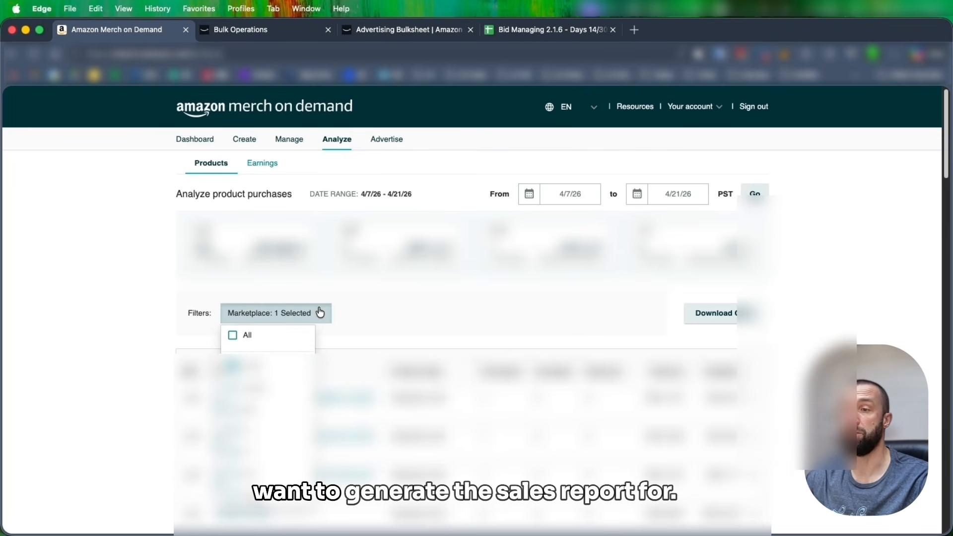
left_click(380, 312)
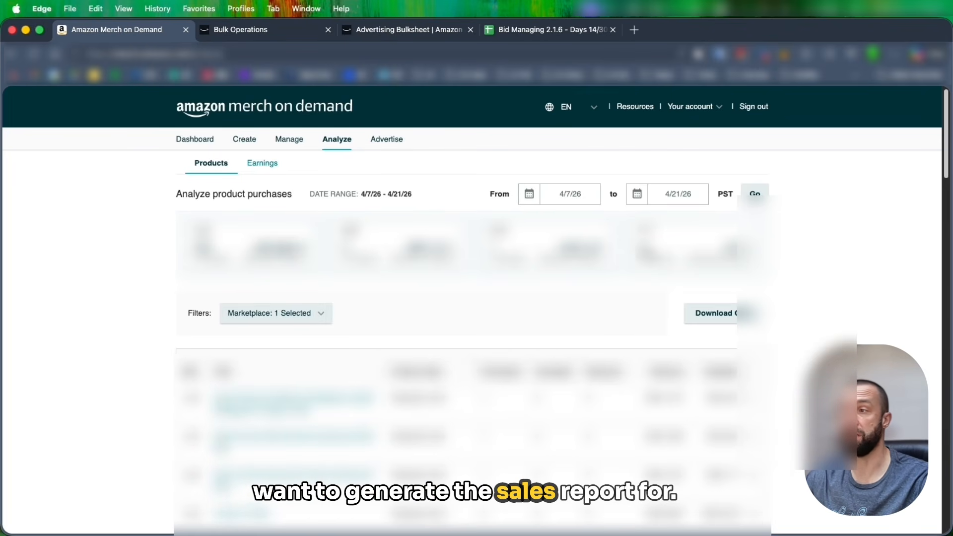
- Load the product purchases from 4/7/26 to 4/21/26 and download the sales report as CSV
left_click(530, 193)
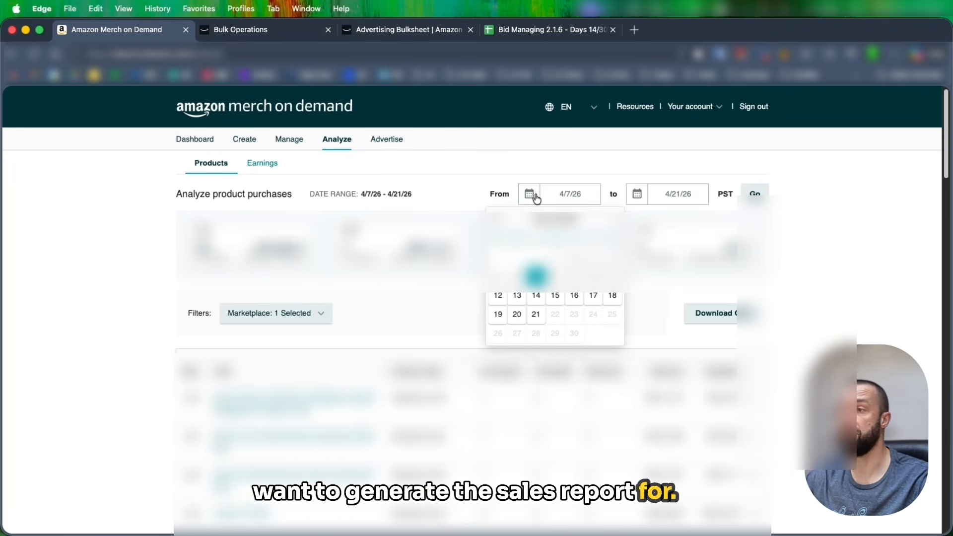
left_click(541, 294)
left_click(536, 197)
left_click(540, 275)
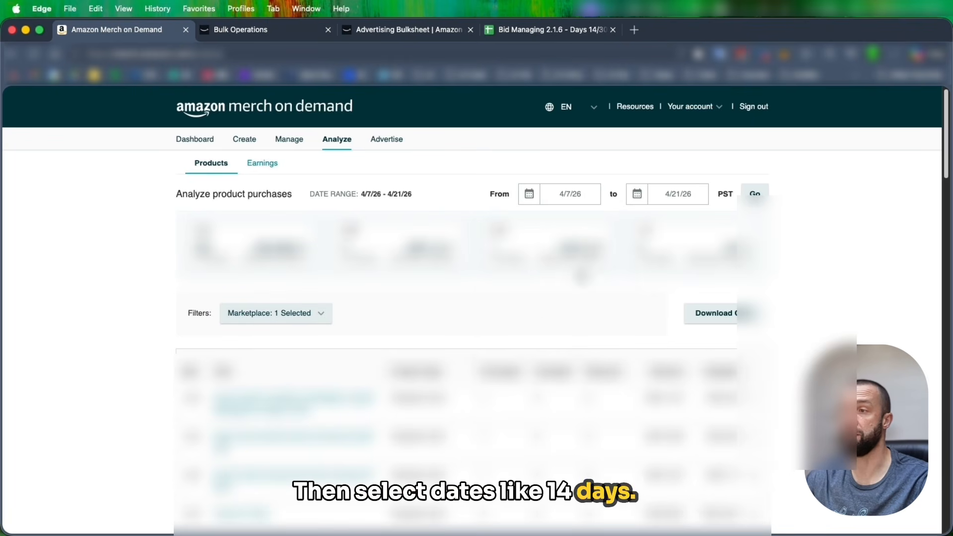
left_click(754, 194)
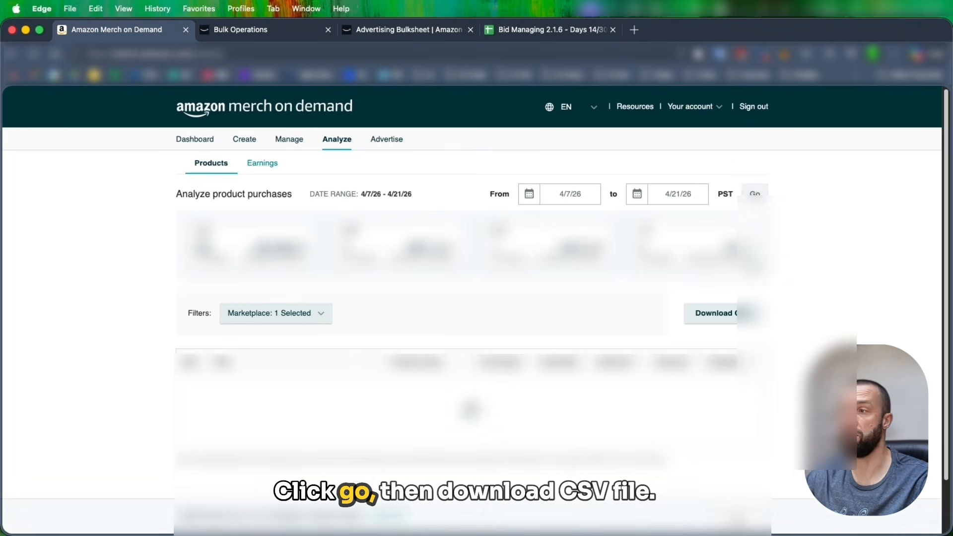
left_click(724, 318)
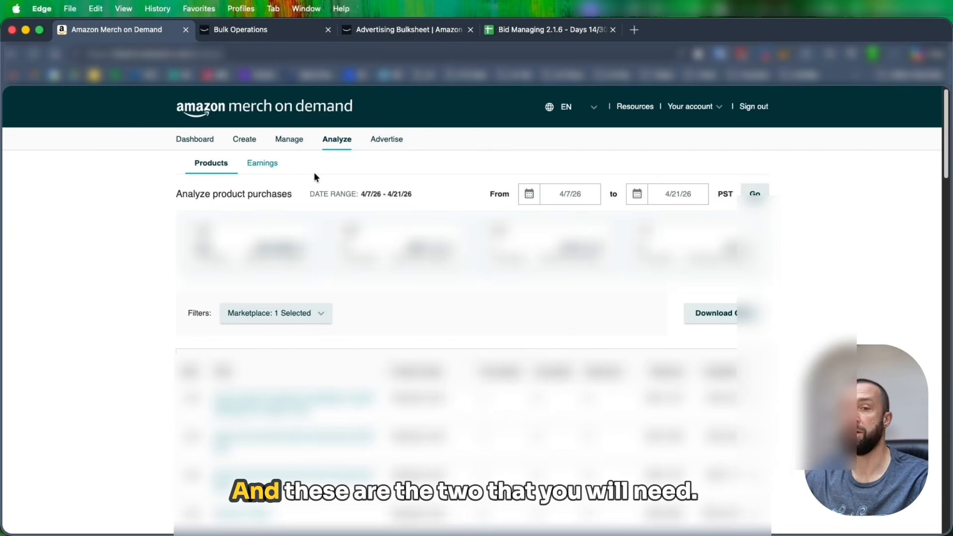
- Check the bulk file's download status in Bulk Operations, and return to the Bid Managing 2.1.6 - Days 14/30 spreadsheet
left_click(263, 31)
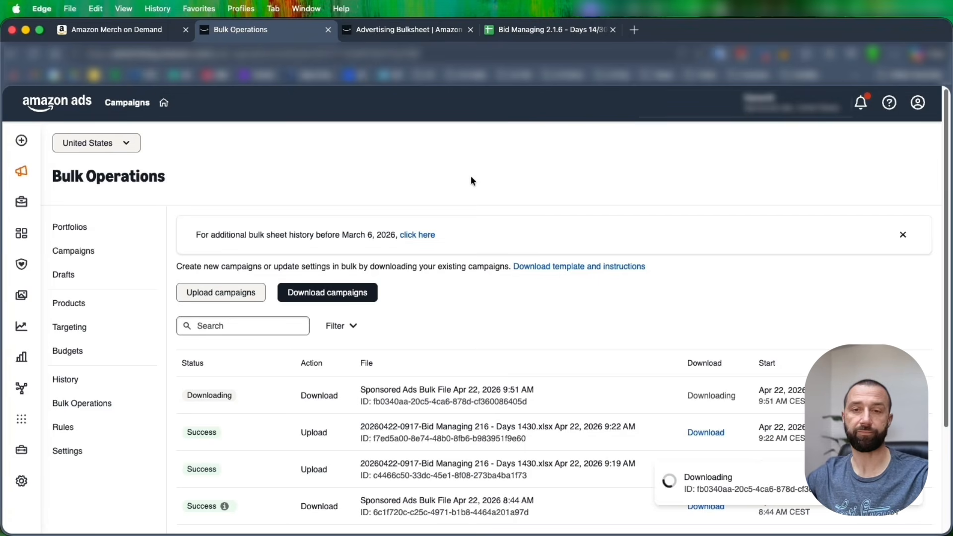
left_click(532, 31)
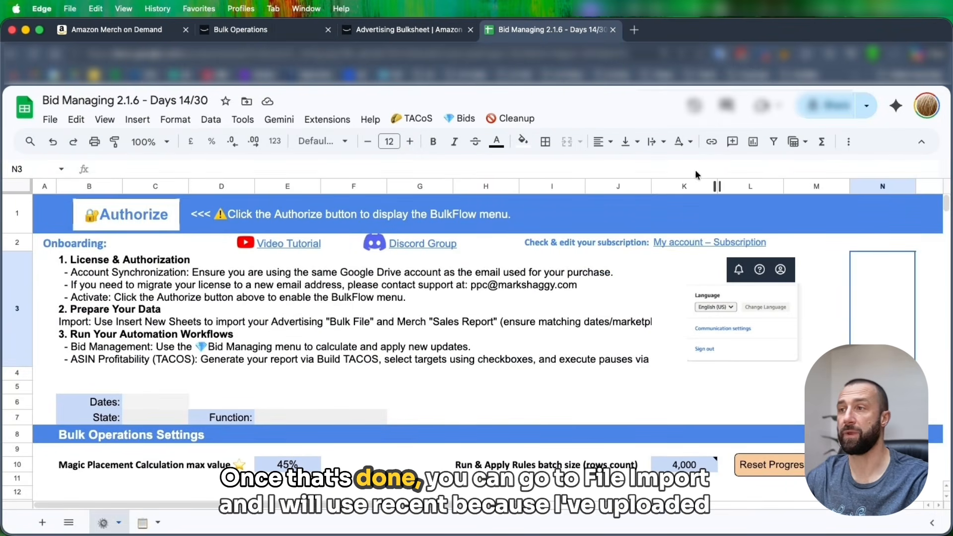
- Import the recently used bulk file from Drive into the spreadsheet as new sheets
left_click(50, 120)
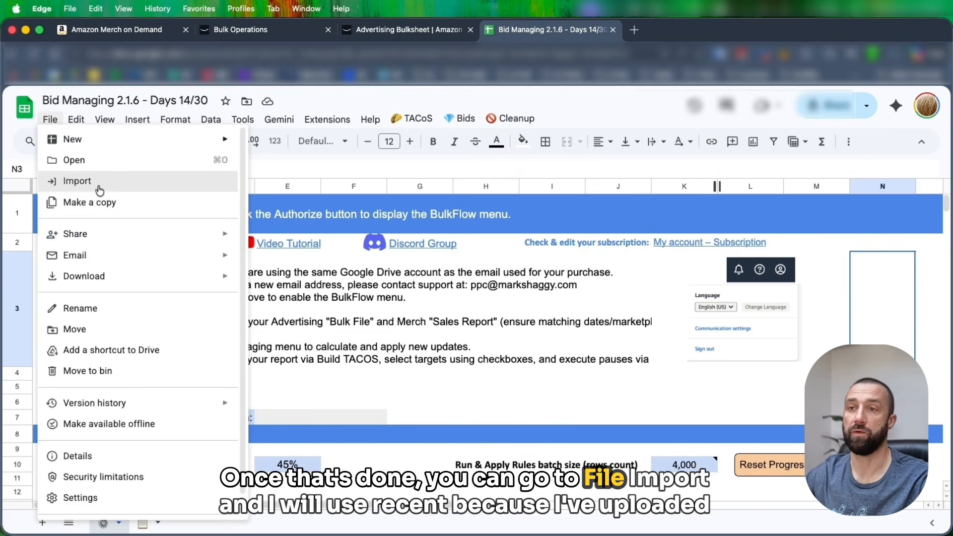
left_click(103, 183)
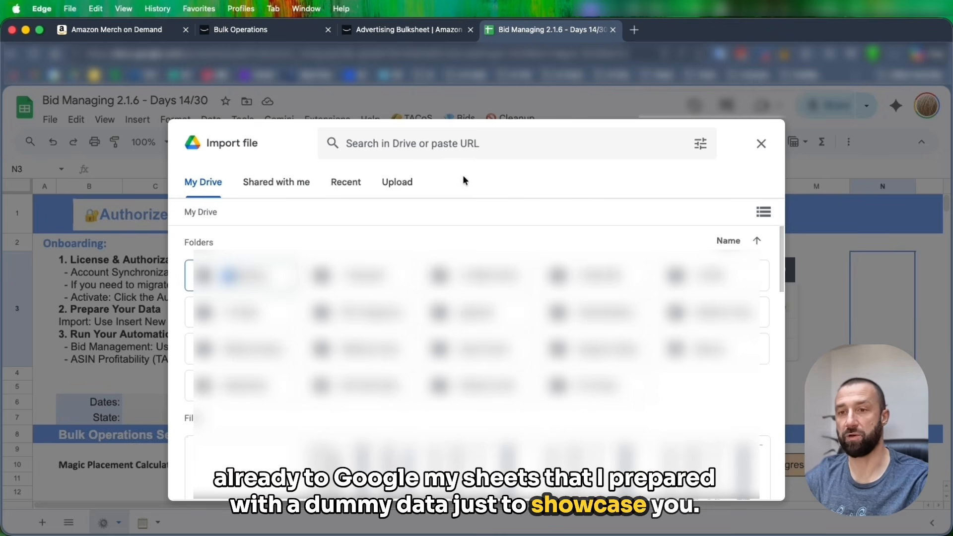
left_click(355, 182)
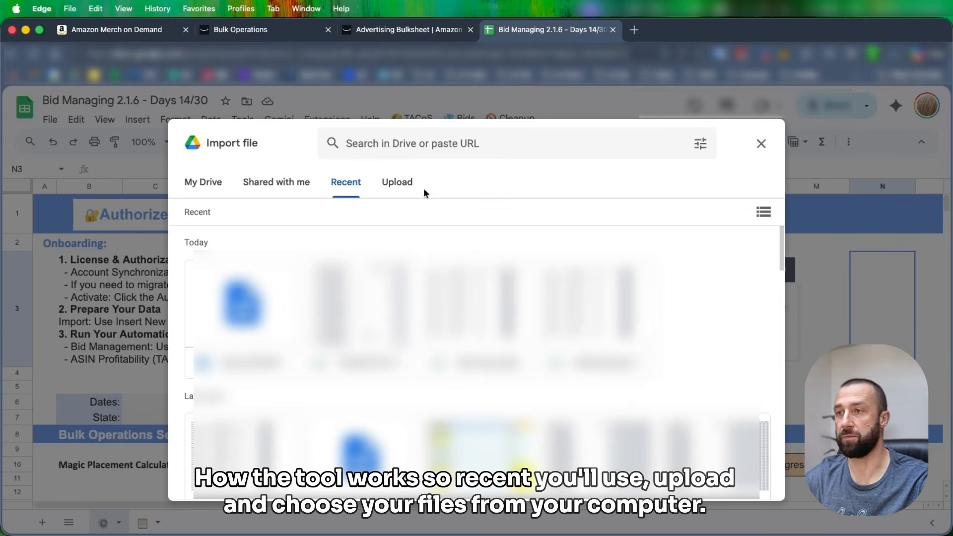
left_click(393, 180)
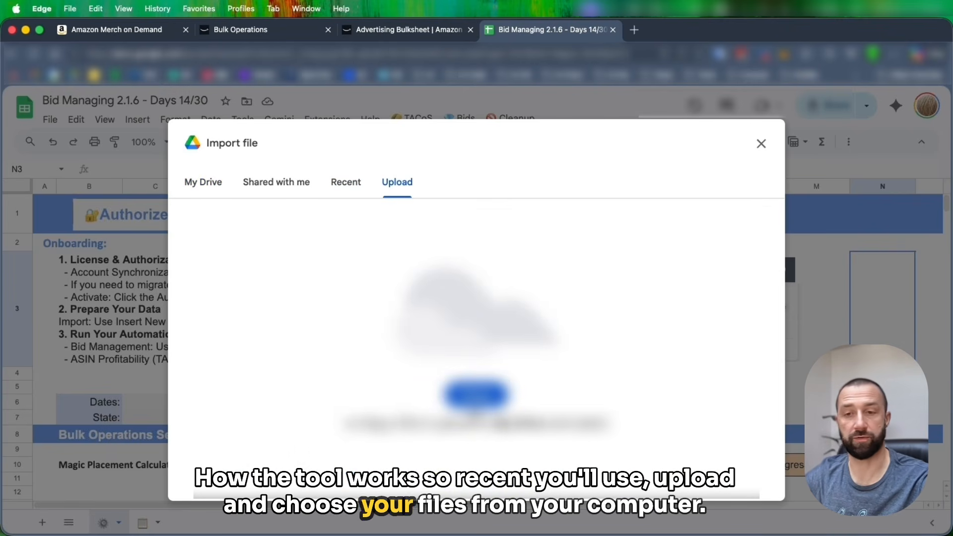
left_click(340, 192)
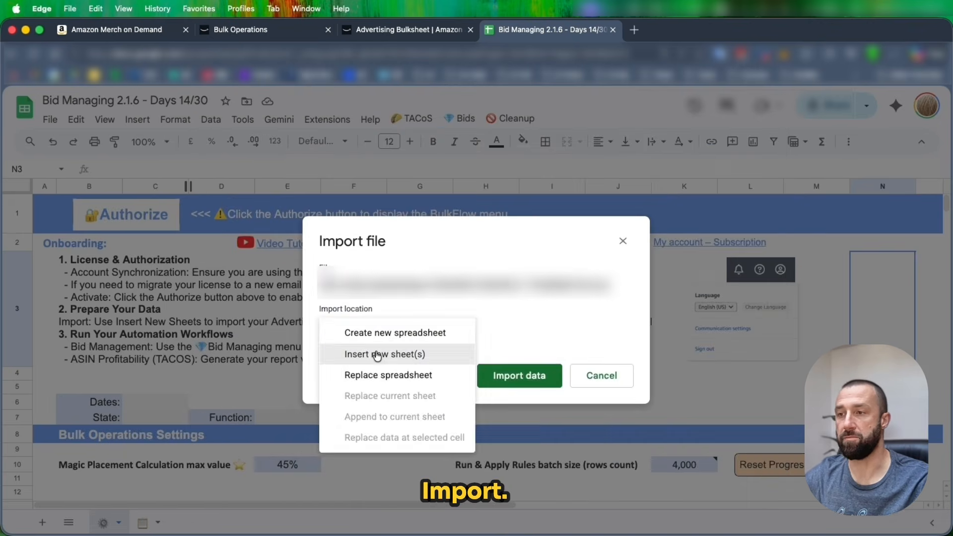
left_click(379, 354)
left_click(546, 421)
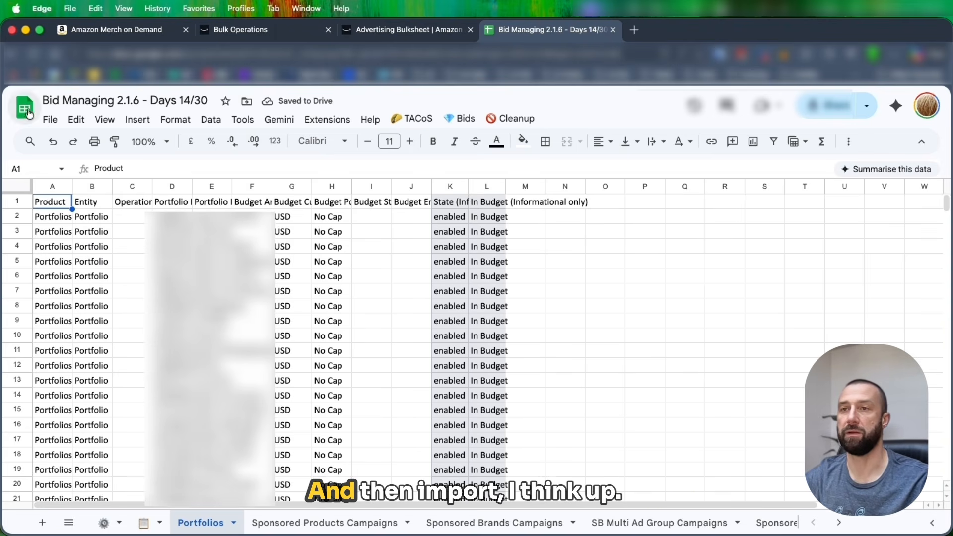
- Upload sales-mockup.xlsx from the computer and import it into the spreadsheet as a new sheet
left_click(50, 119)
left_click(94, 181)
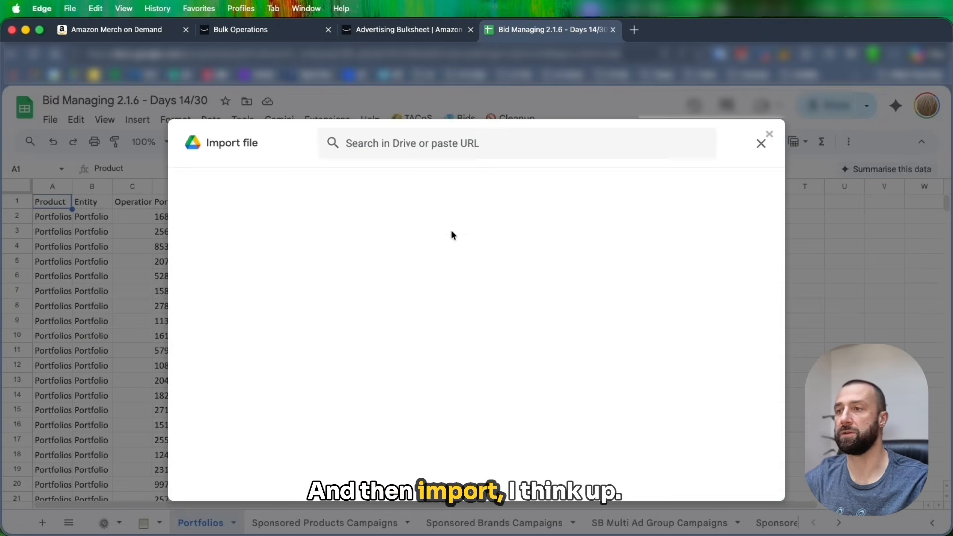
left_click(400, 183)
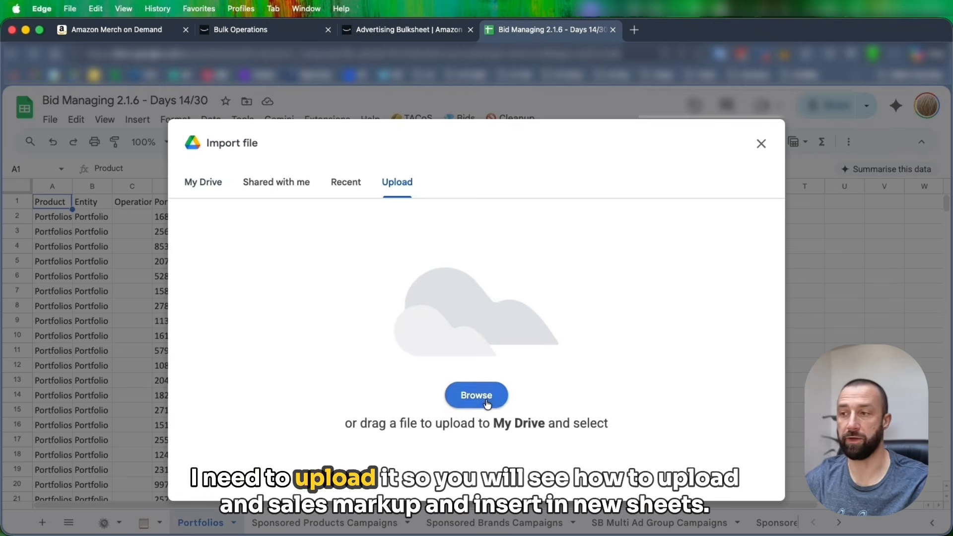
left_click(476, 395)
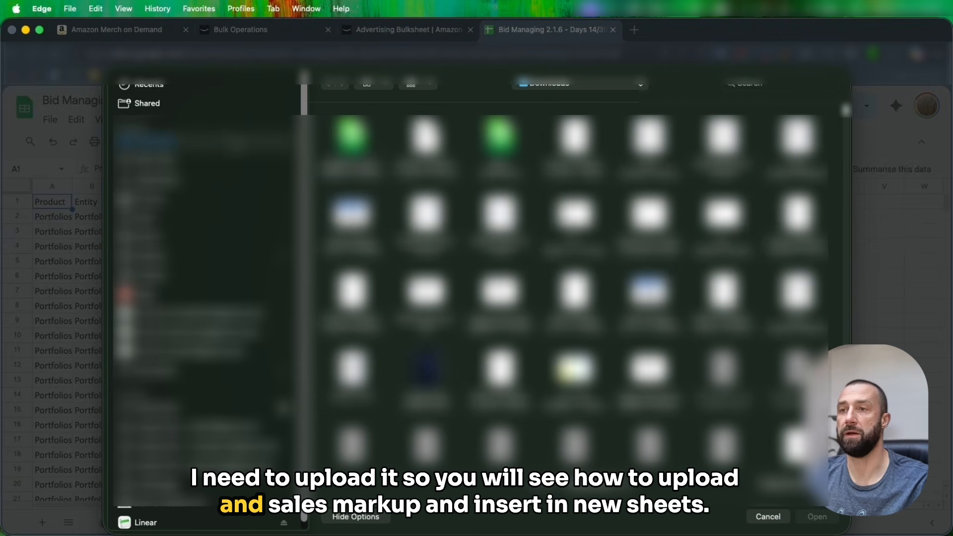
double_click(500, 139)
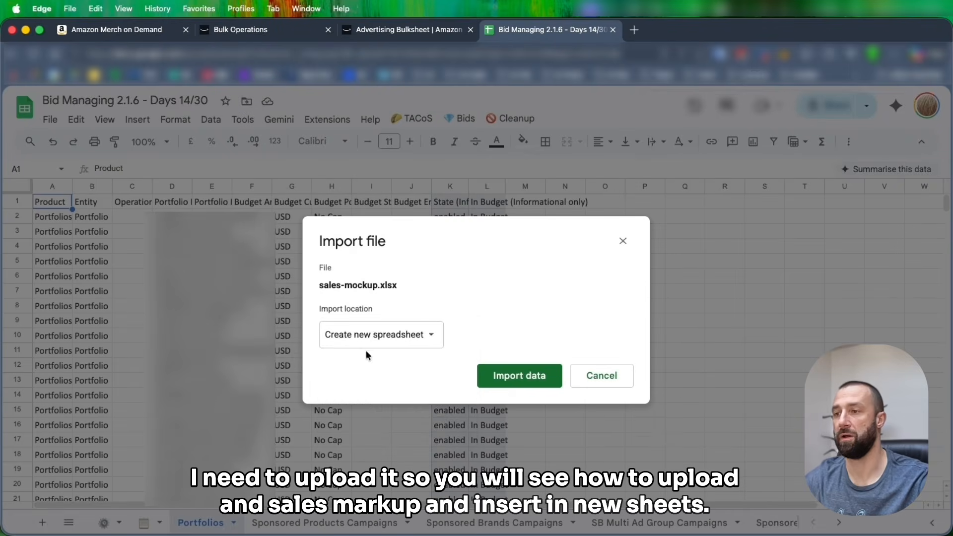
left_click(368, 333)
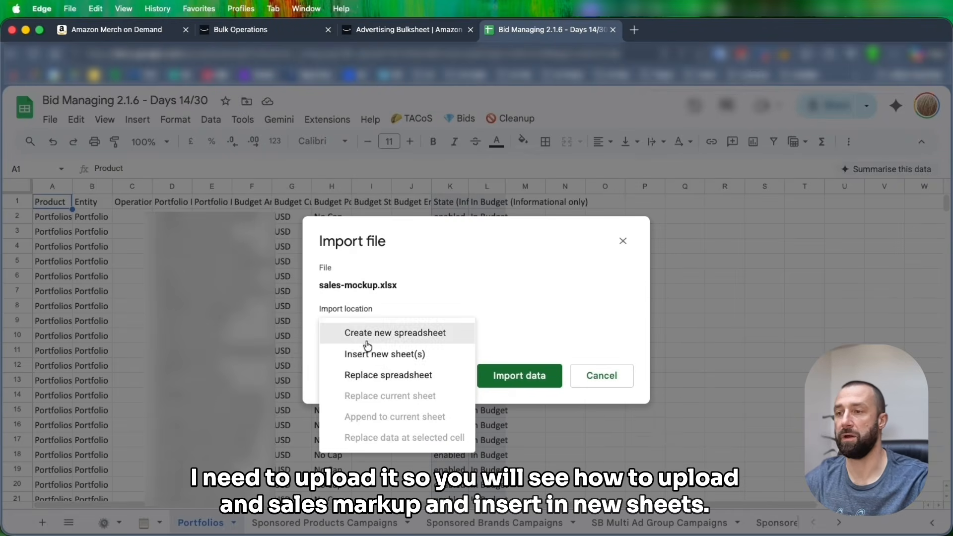
left_click(377, 355)
left_click(559, 427)
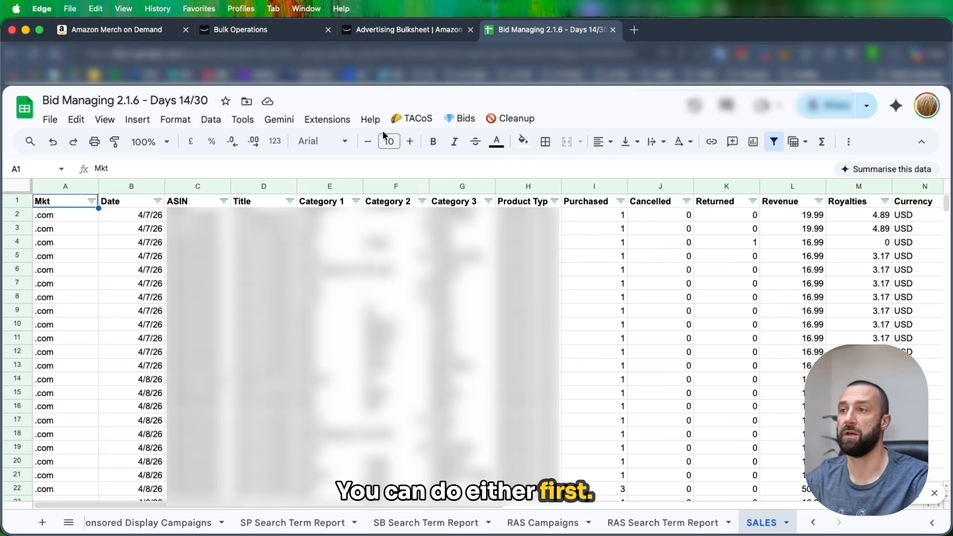
- Run Build TACOS, checking the script's state and function on the settings sheet, and dismiss the completion message
left_click(428, 121)
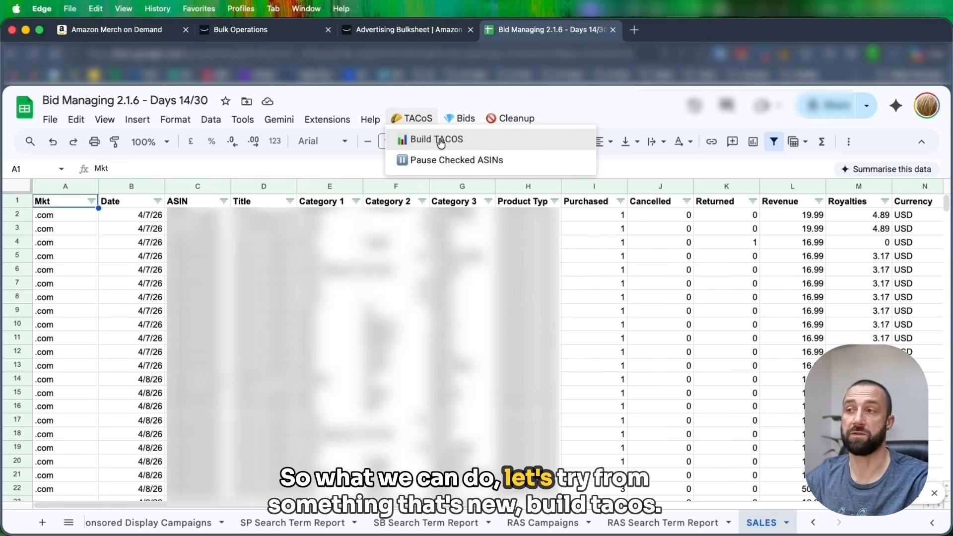
left_click(442, 142)
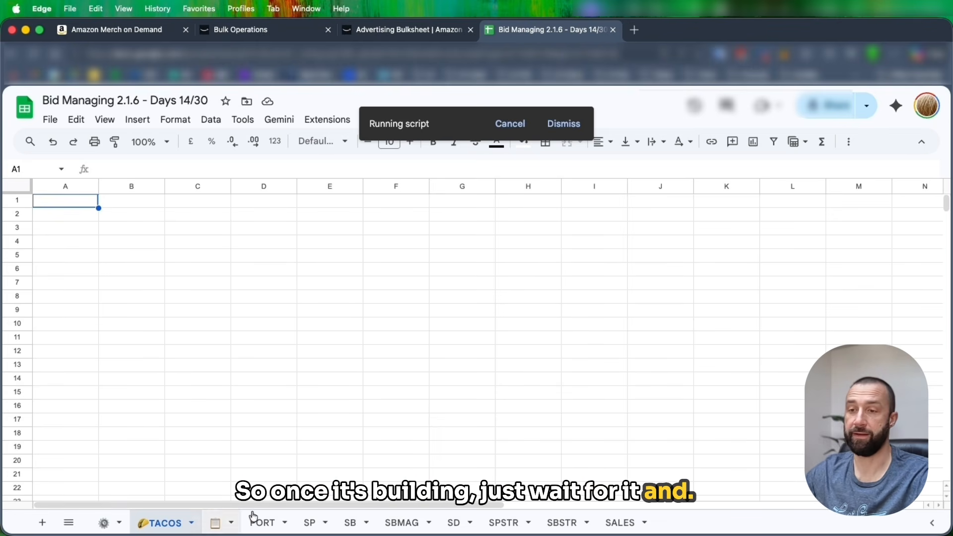
left_click(105, 523)
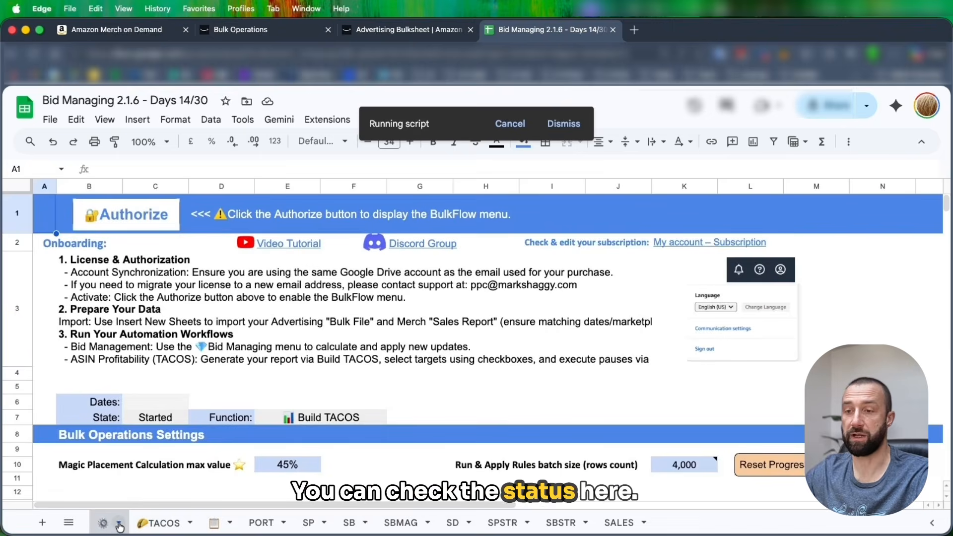
left_click(350, 418)
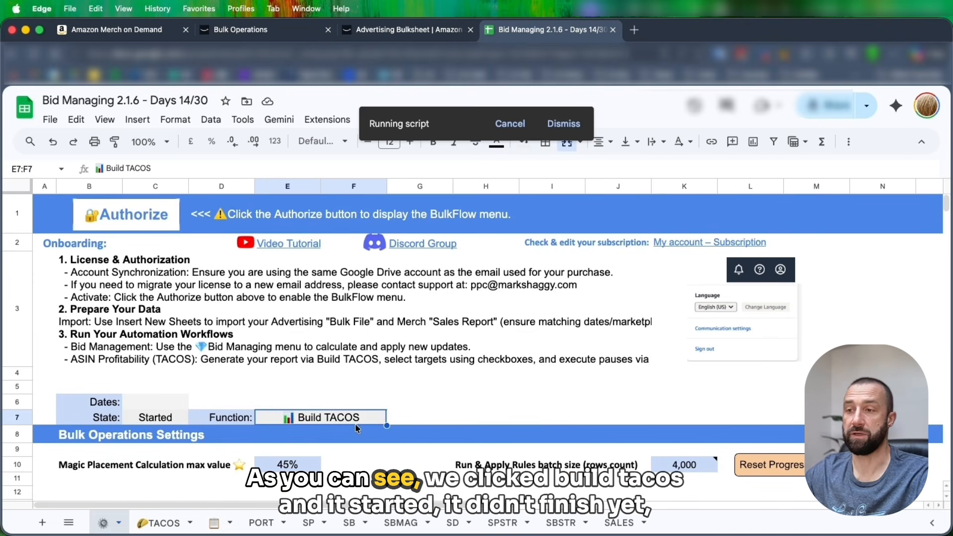
left_click(156, 417)
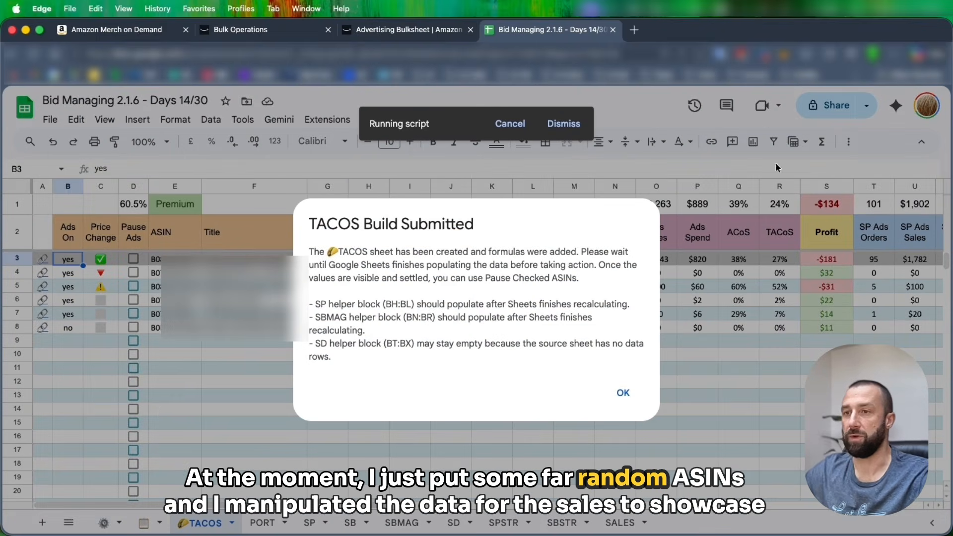
left_click(622, 393)
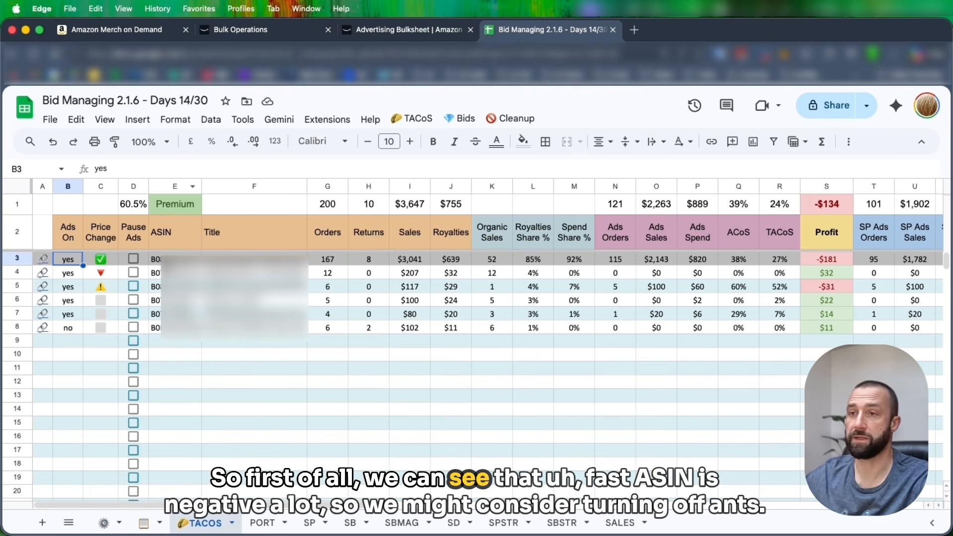
- Examine the first ASIN's profit and the Ads On column in the TACOS sheet
left_click_drag(164, 259, 238, 259)
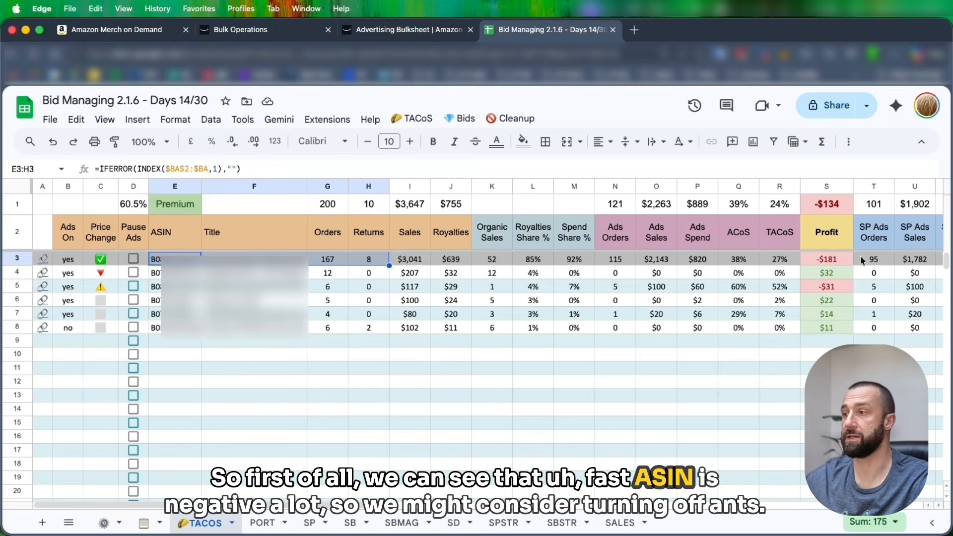
left_click(835, 260)
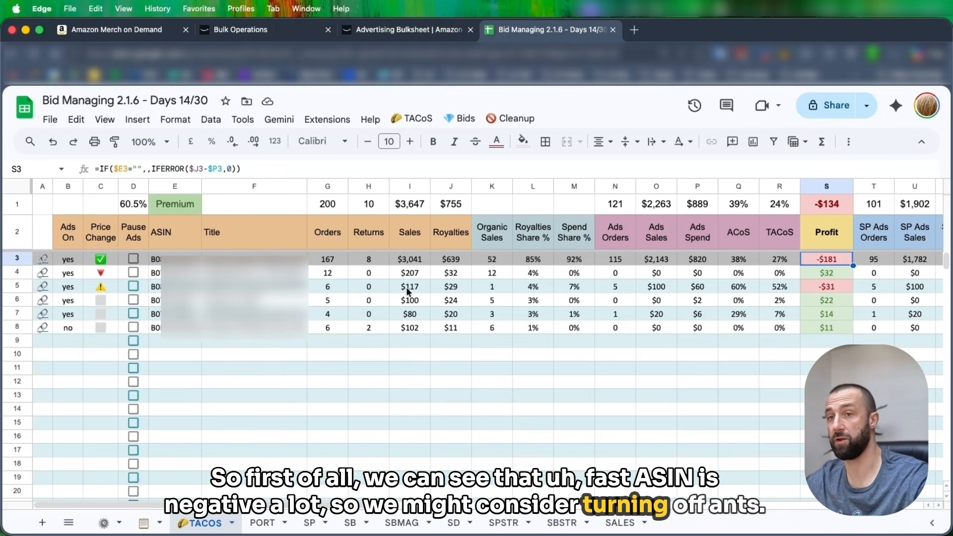
left_click_drag(70, 226, 72, 336)
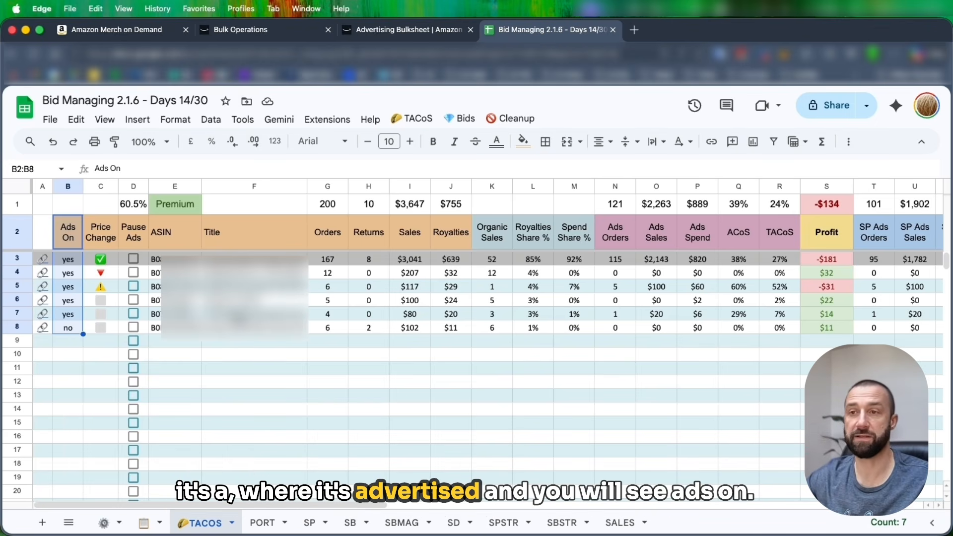
left_click(67, 272)
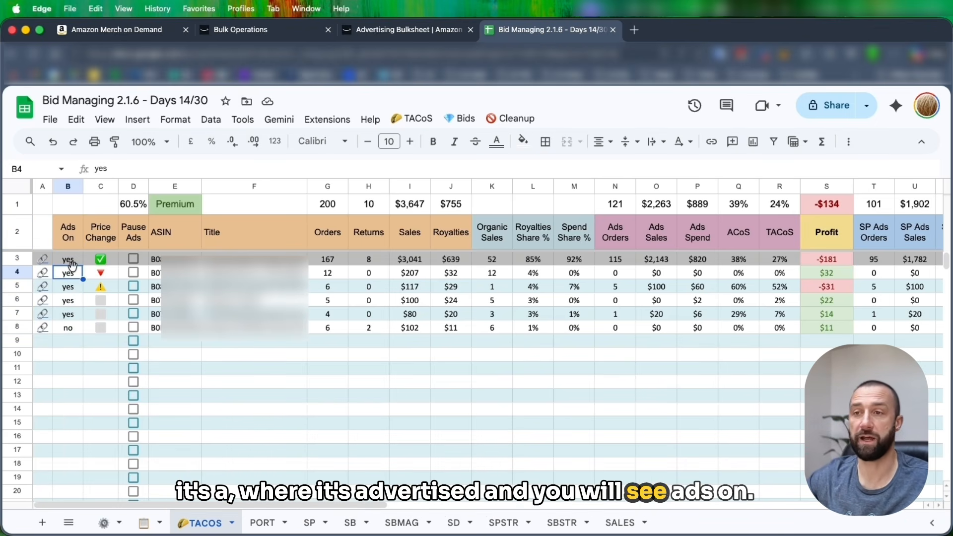
- Tick Pause Ads in row 3 and Pause Ads Waste in rows 5 to 8, and run Pause Checked ASINs
left_click(133, 258)
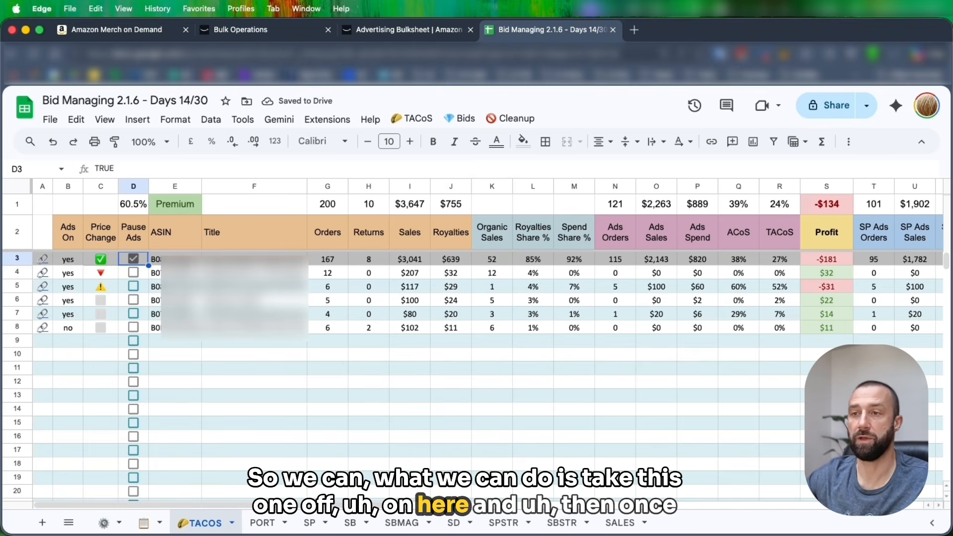
left_click(416, 119)
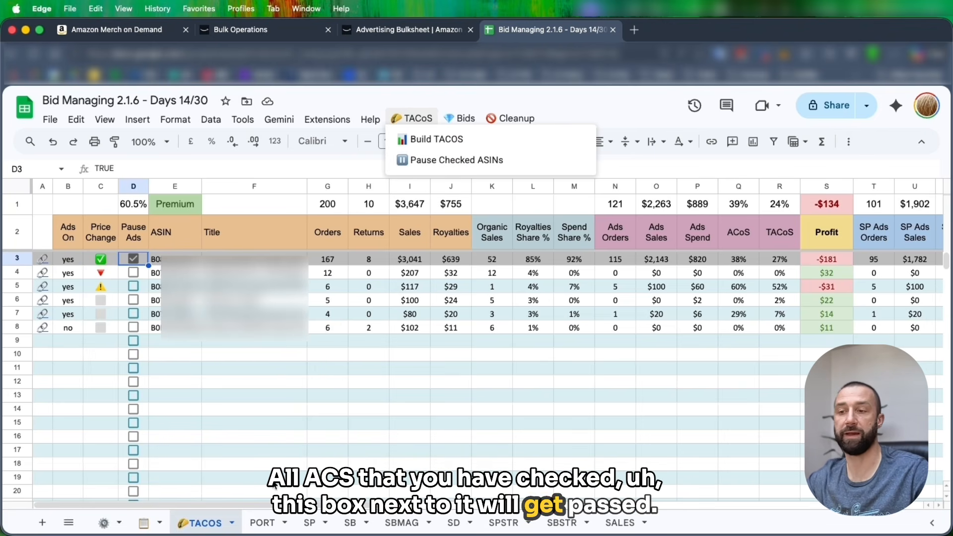
left_click_drag(274, 505, 651, 505)
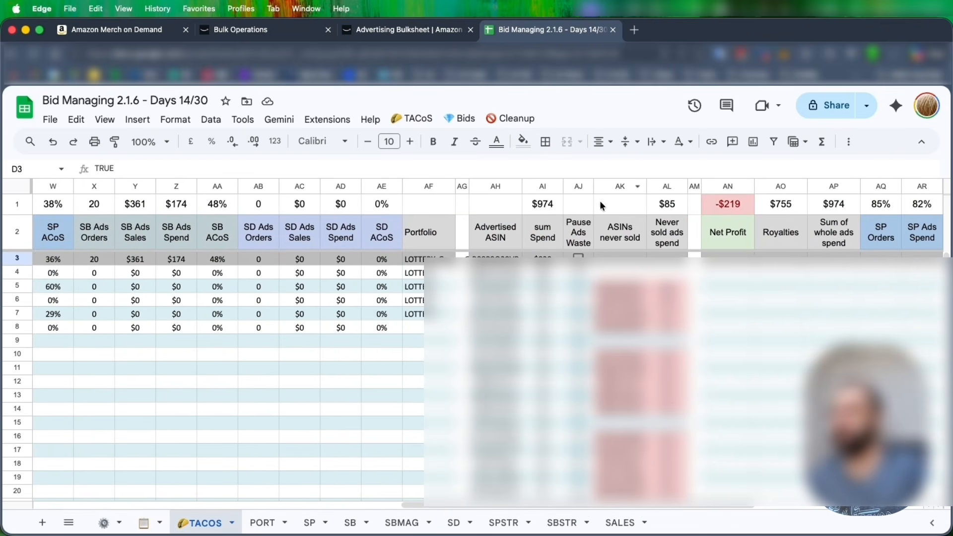
left_click(579, 286)
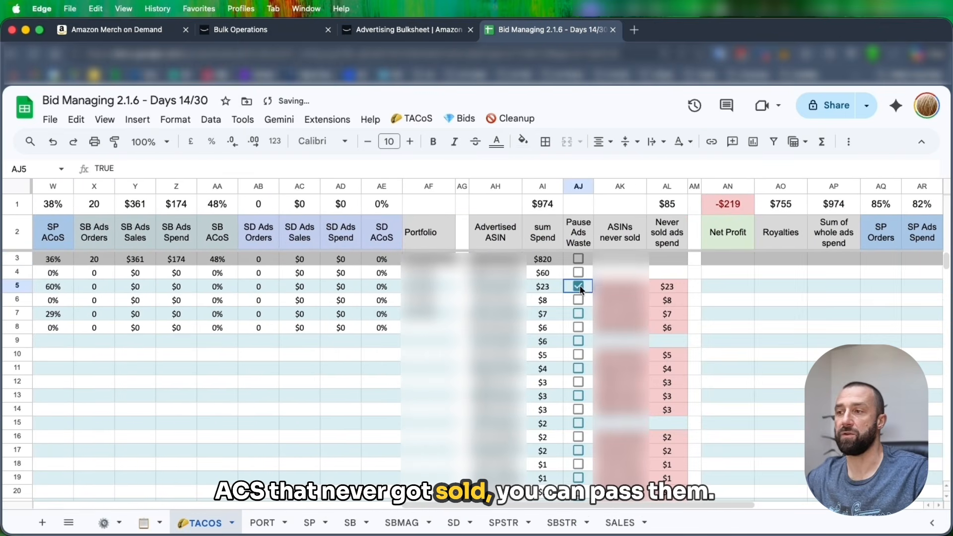
left_click(578, 300)
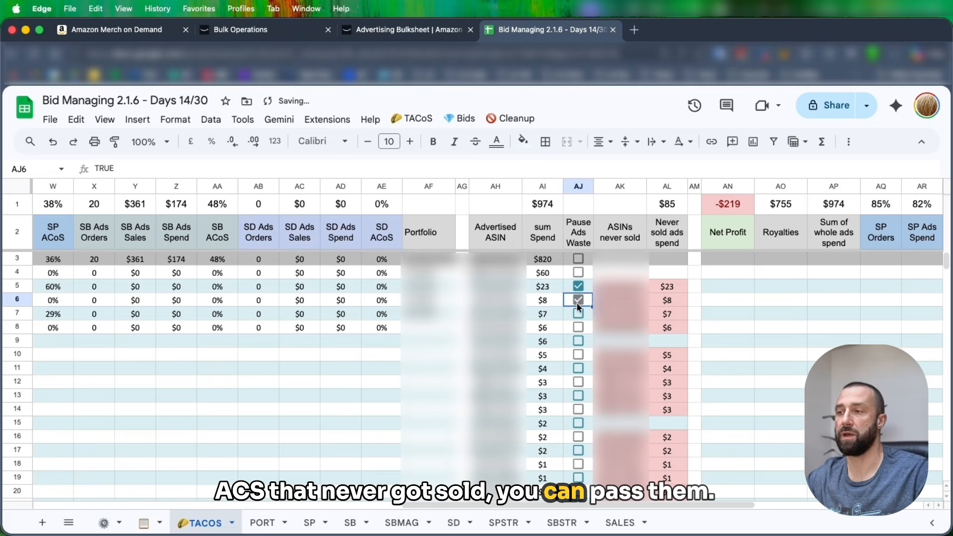
left_click(578, 327)
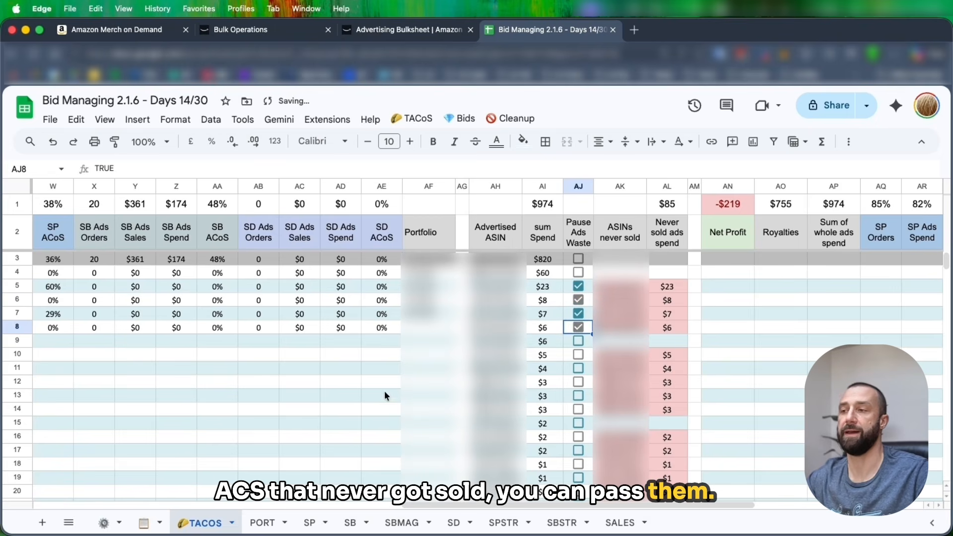
left_click(413, 119)
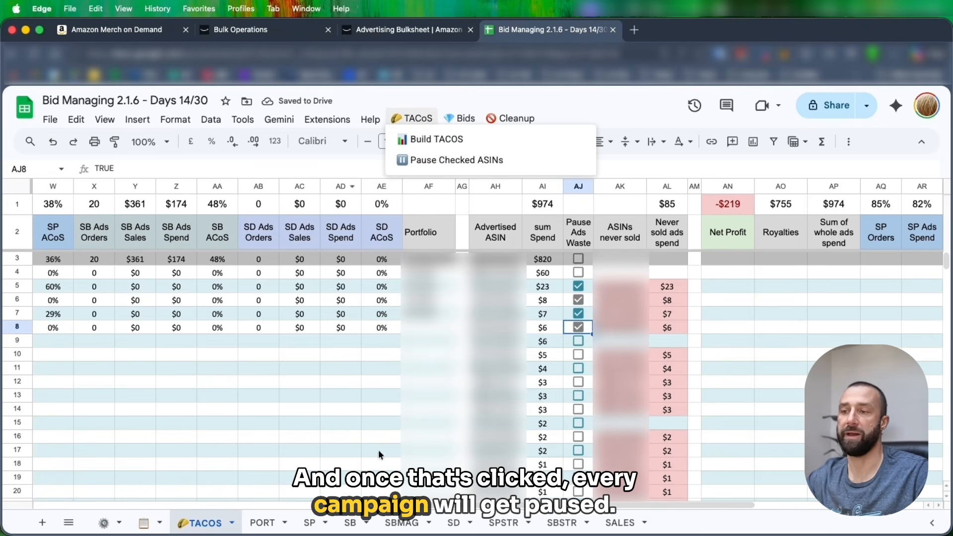
left_click(450, 160)
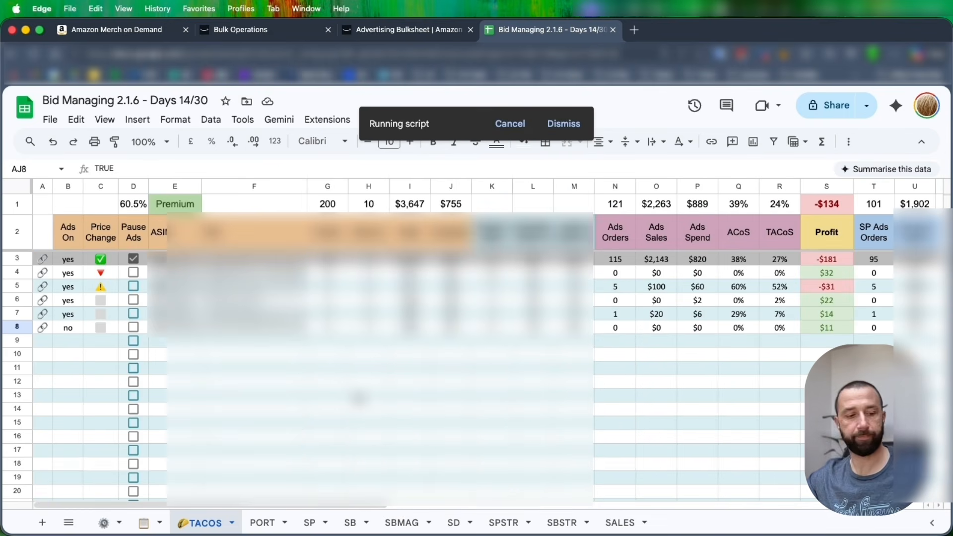
- Add a filter to the whole SP sheet and show only rows whose Operation is update
left_click(318, 519)
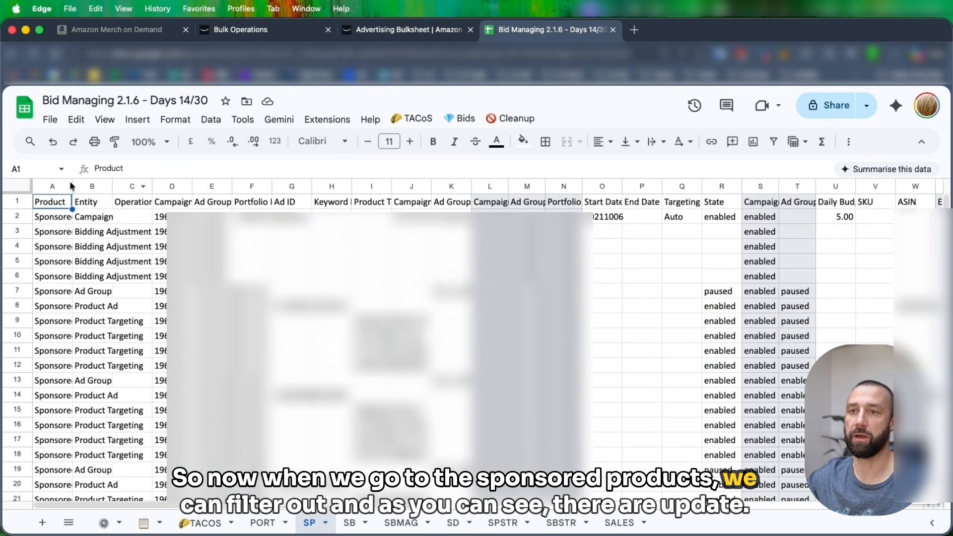
left_click(17, 186)
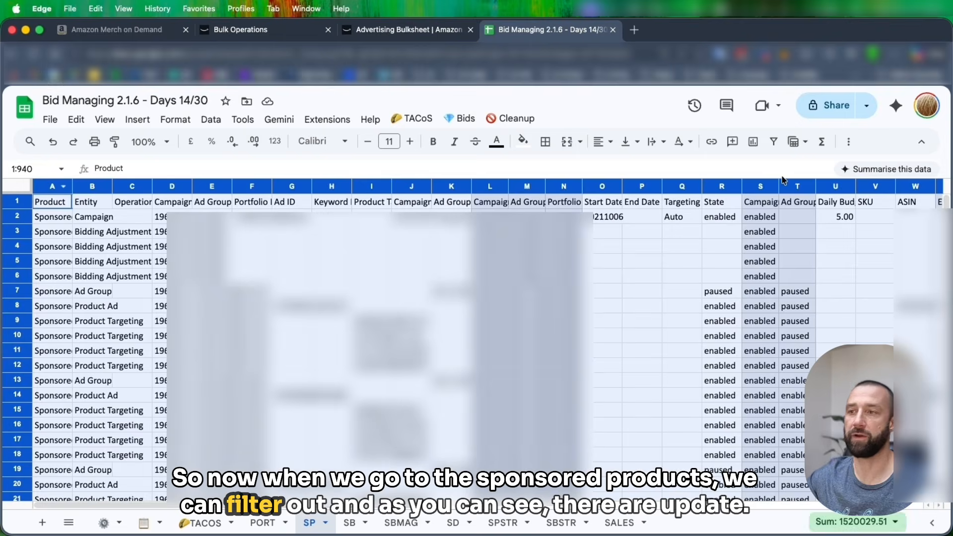
left_click(773, 142)
left_click(411, 261)
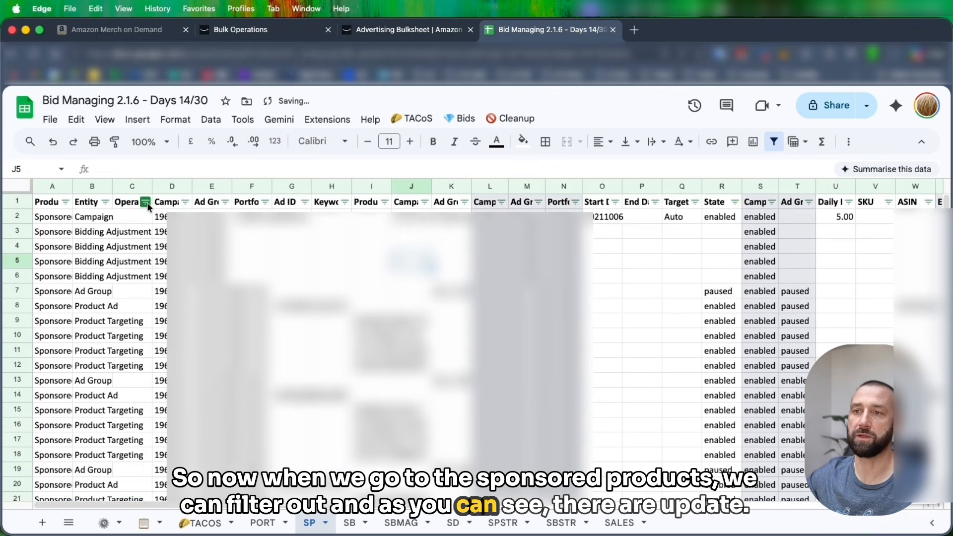
left_click(145, 201)
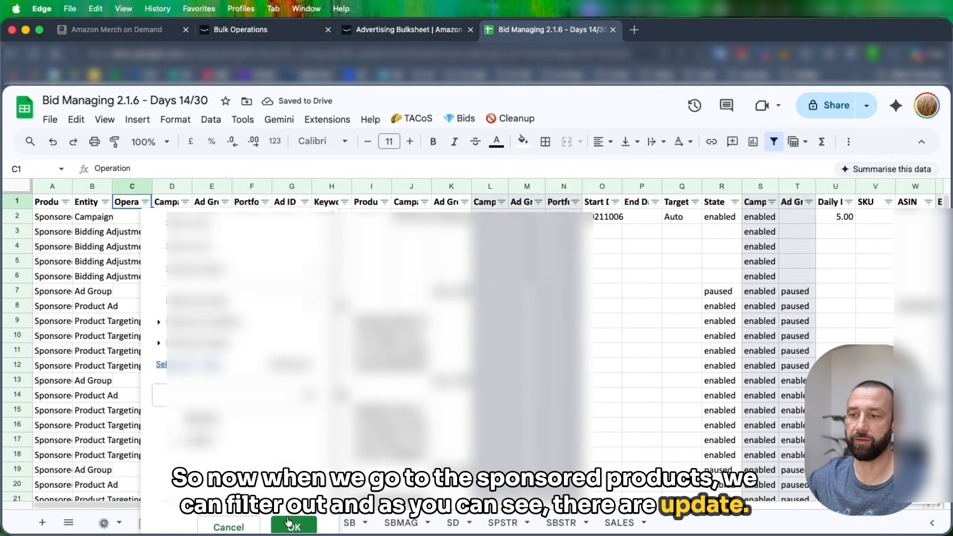
left_click(292, 525)
- Review the Operation and State values of the filtered SP rows, and reset the Operation filter to show all rows
left_click_drag(136, 217, 138, 380)
left_click_drag(723, 217, 727, 395)
left_click(146, 202)
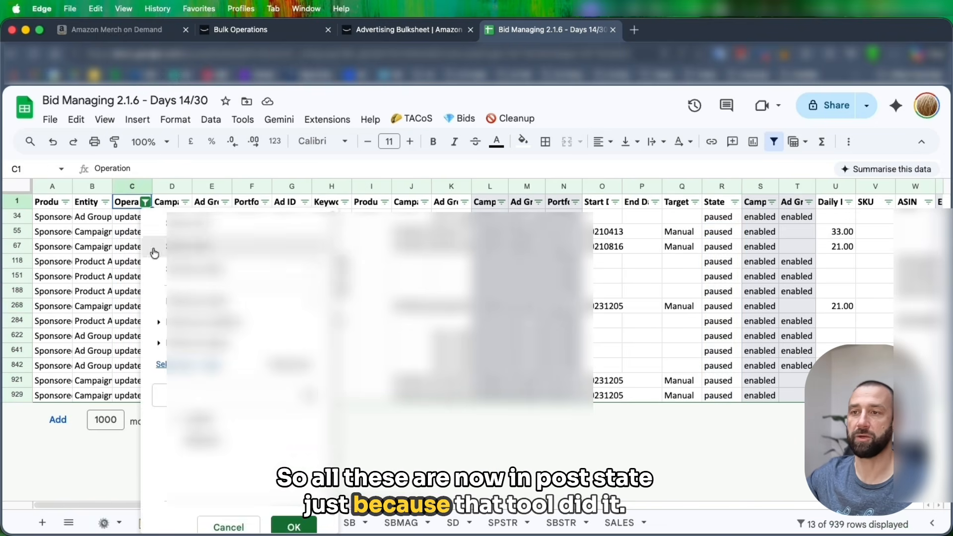
left_click(294, 526)
- Examine the ads order share and the royalty tier in the first row of the TACOS sheet
left_click(191, 523)
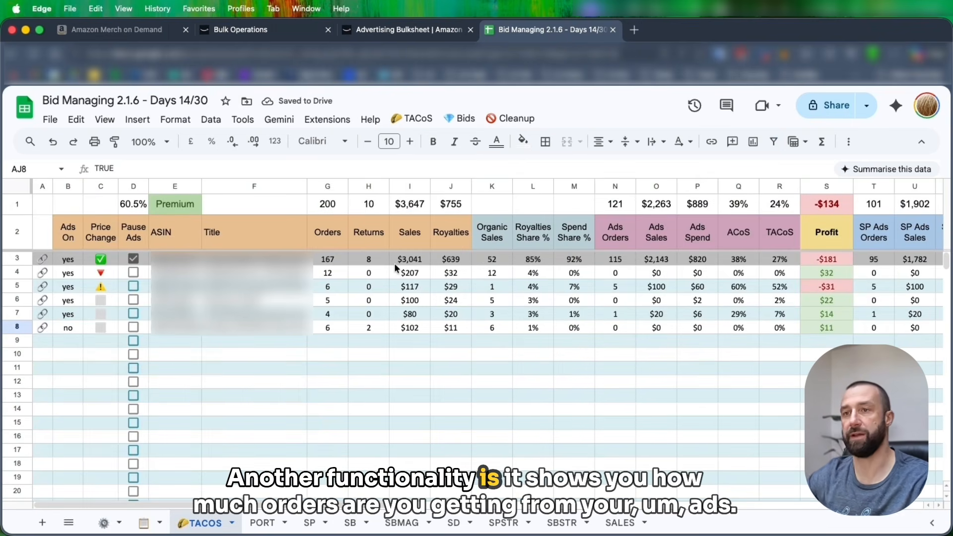
left_click_drag(133, 204, 224, 205)
left_click(231, 208)
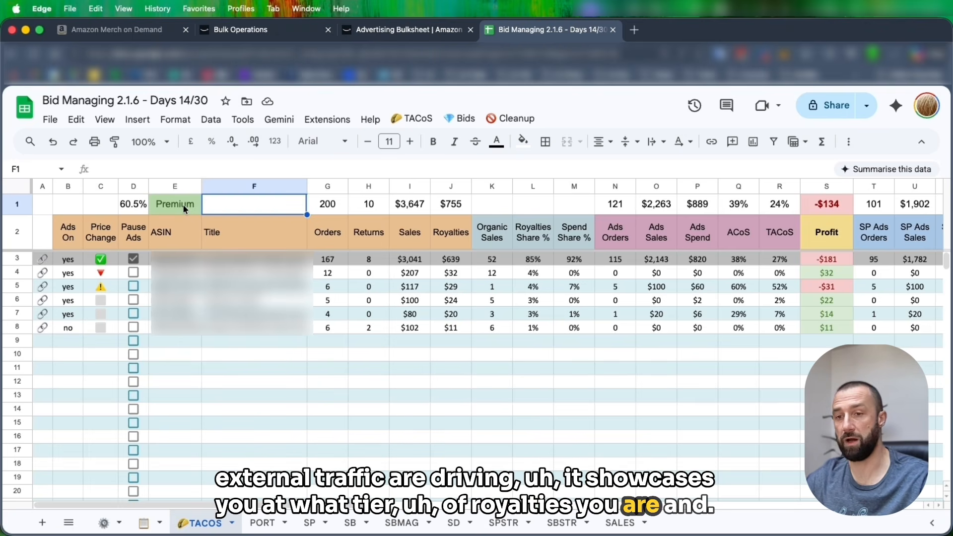
left_click(133, 204)
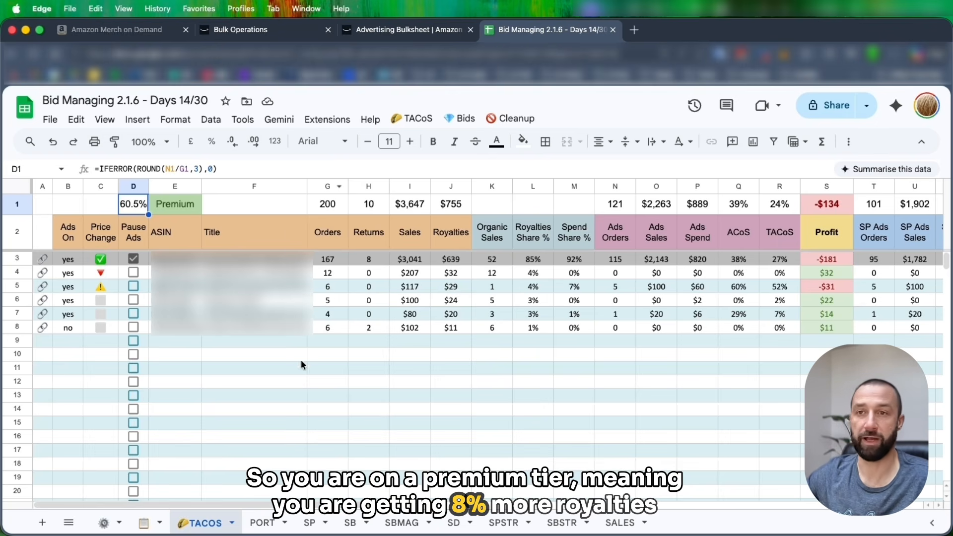
left_click(276, 354)
- Review the Price Change icons in rows 3 to 8 of the TACOS sheet and tick Pause Ads in row 4
left_click(108, 237)
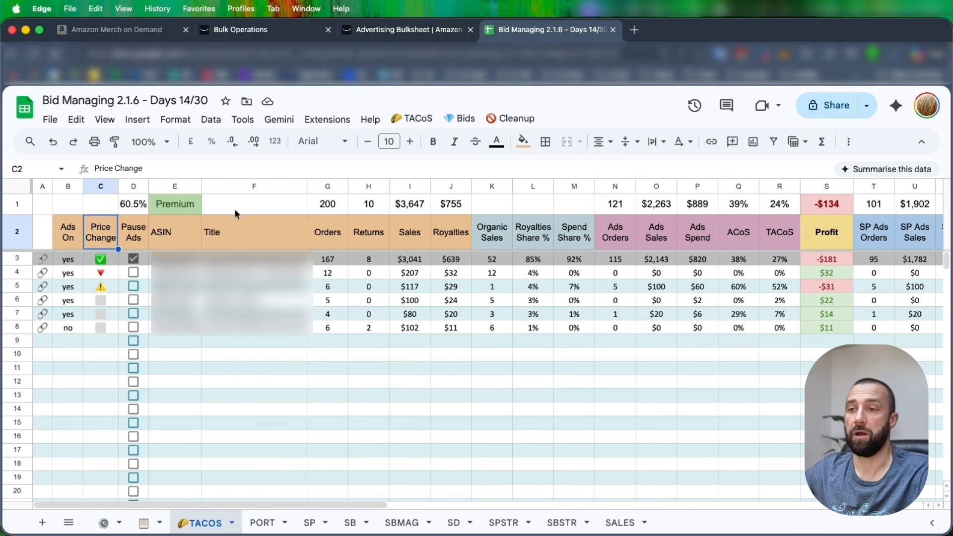
left_click_drag(104, 260, 118, 322)
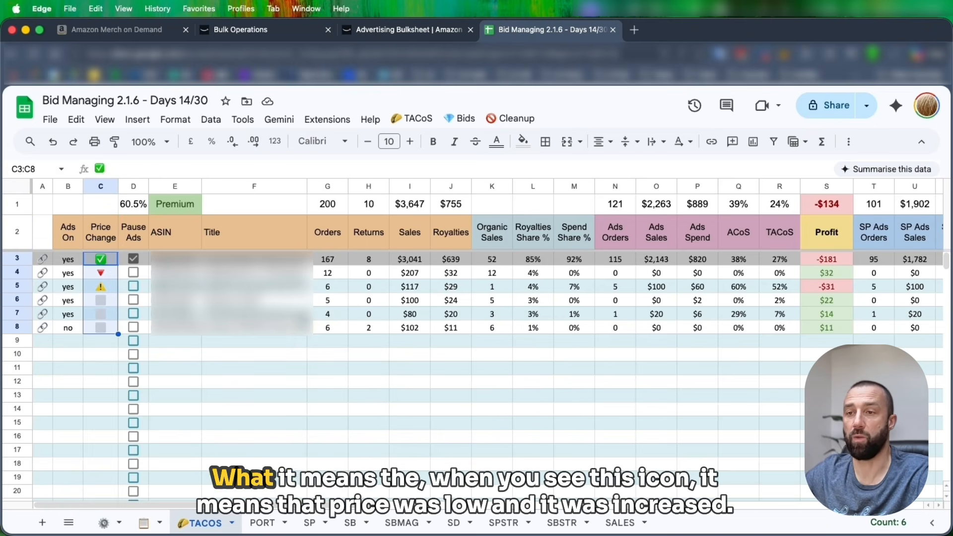
left_click(279, 315)
left_click(114, 257)
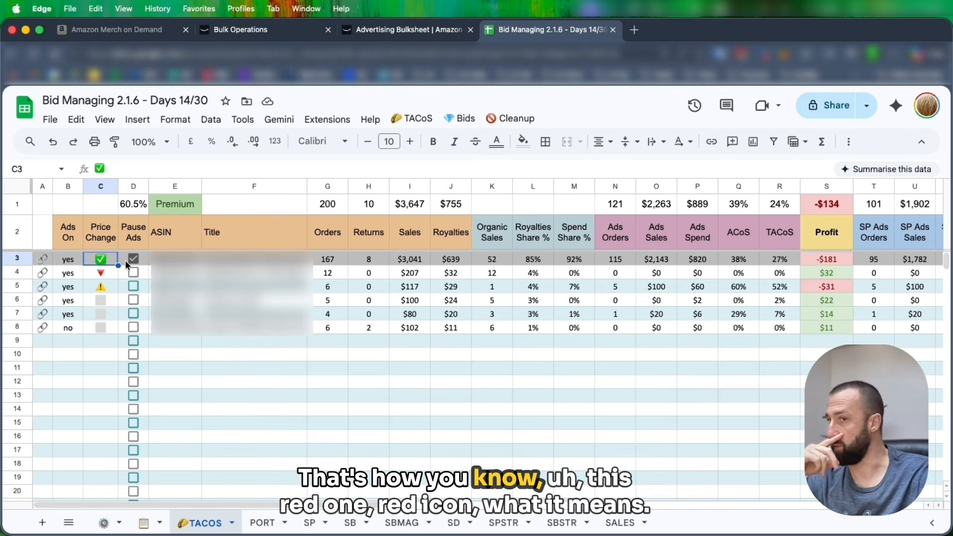
left_click(112, 272)
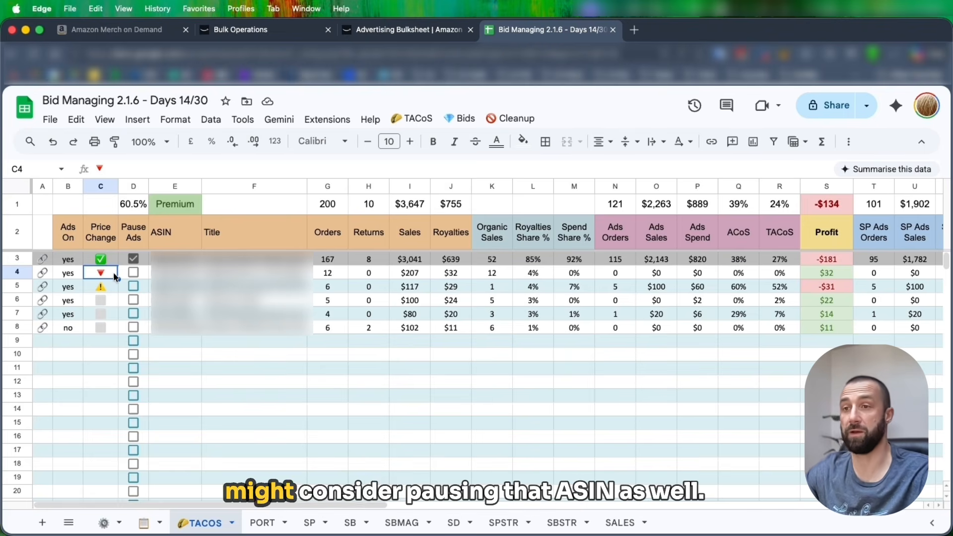
left_click(137, 271)
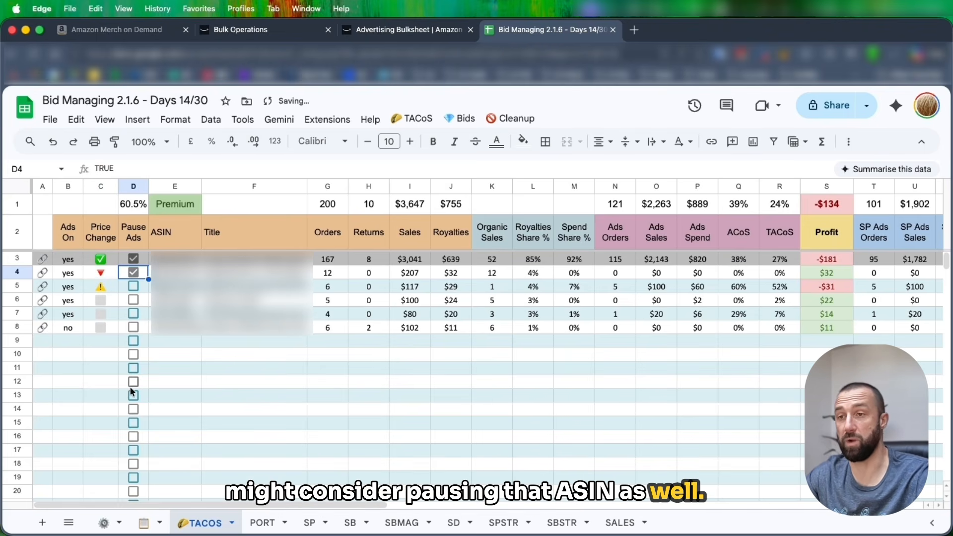
left_click(103, 287)
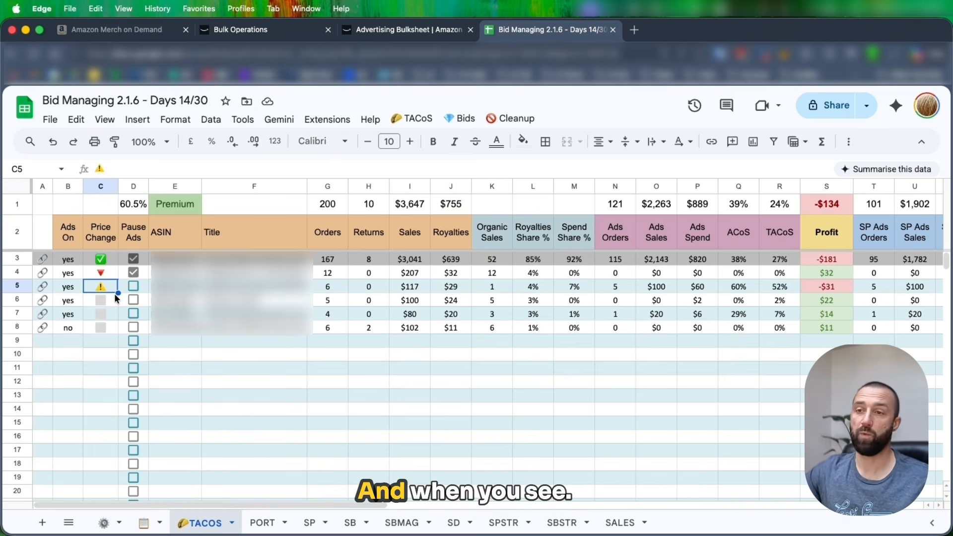
left_click(111, 302)
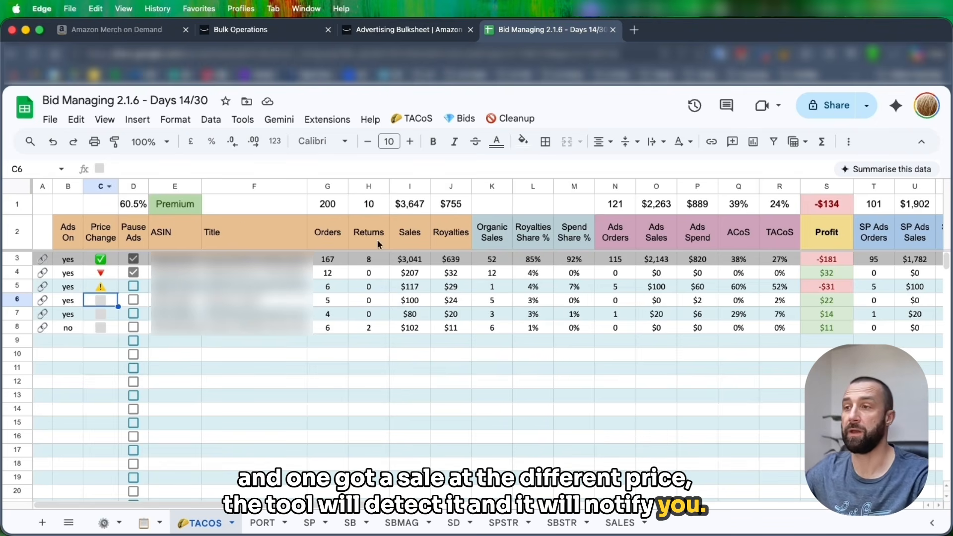
- Run the Bids Formatting script and open the SP sheet to check the formatted columns
left_click(460, 118)
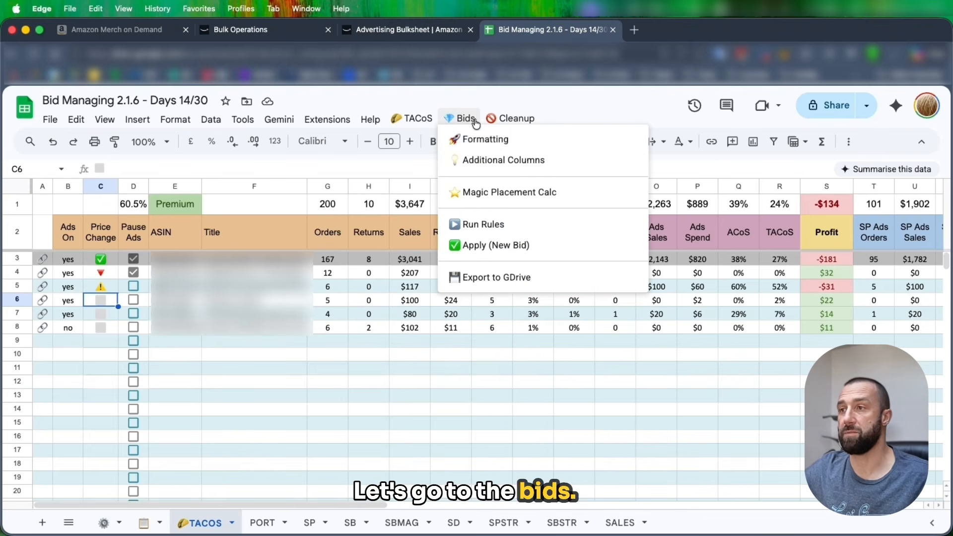
left_click(468, 141)
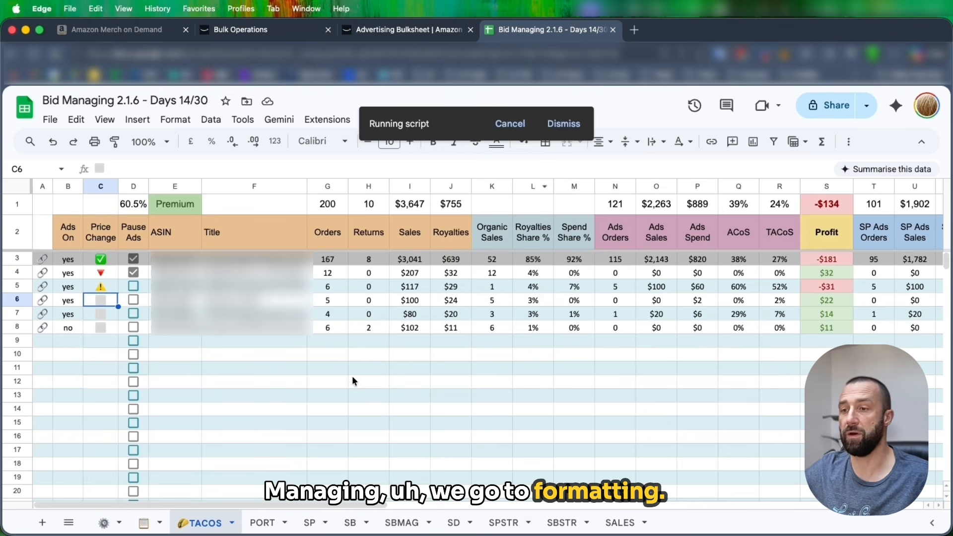
left_click(312, 526)
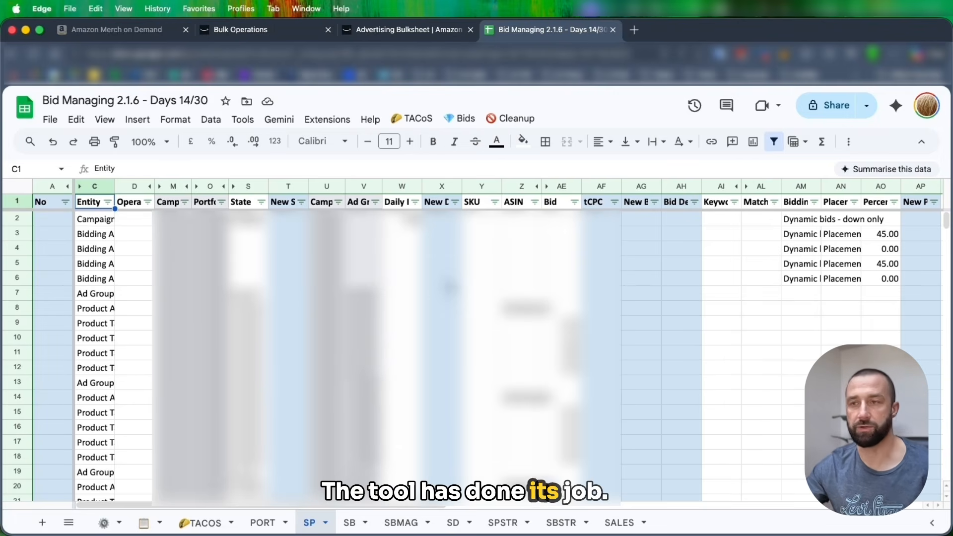
- Examine the formula list on the rules sheet, especially the red-marked campaign and ASIN bid ceiling formulas 31 and 32 and their On boxes
left_click(459, 119)
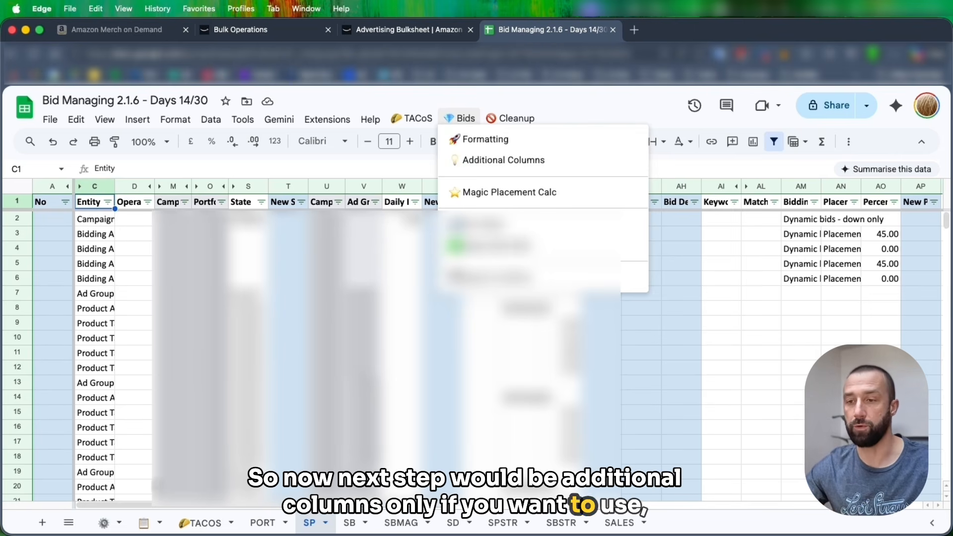
left_click(145, 525)
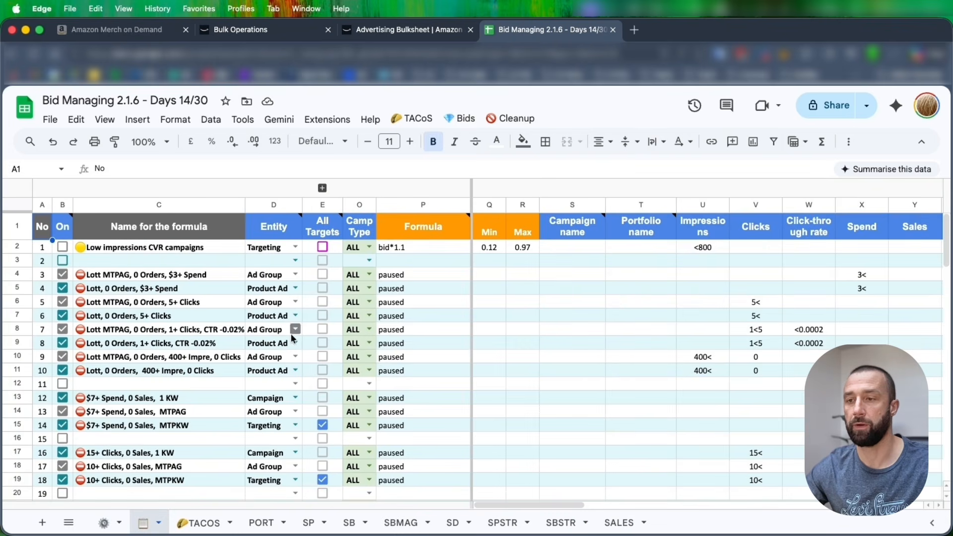
scroll(273, 352, "down", 5)
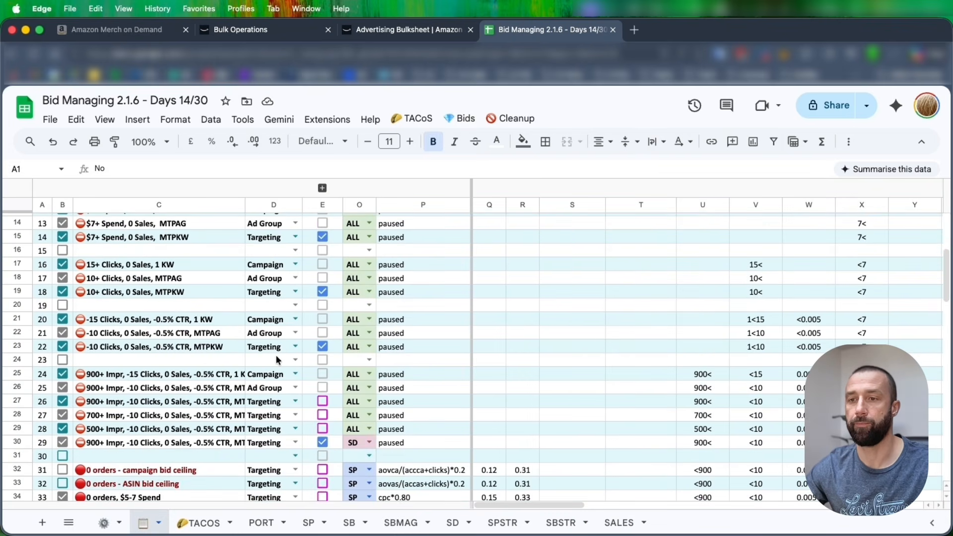
scroll(276, 354, "down", 5)
scroll(277, 358, "up", 7)
scroll(222, 315, "down", 10)
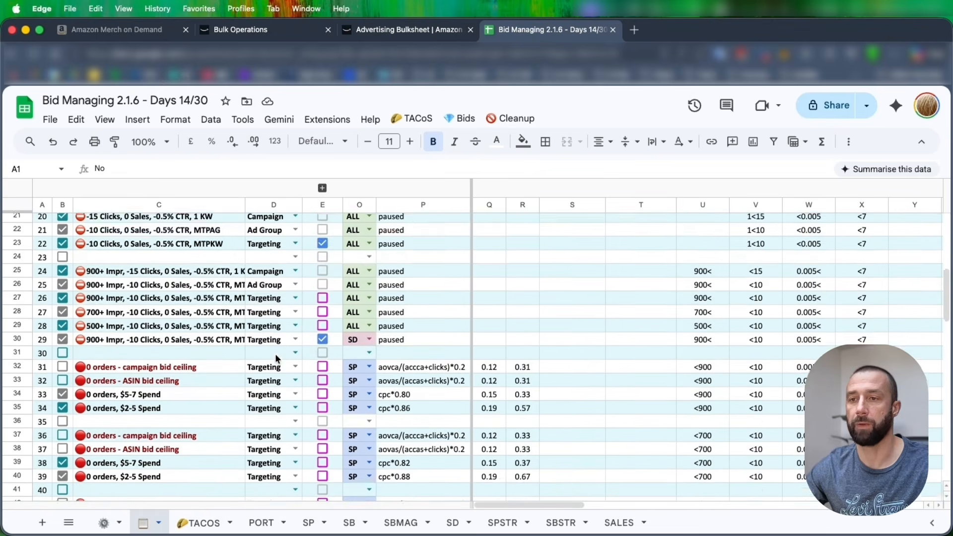
scroll(218, 314, "up", 3)
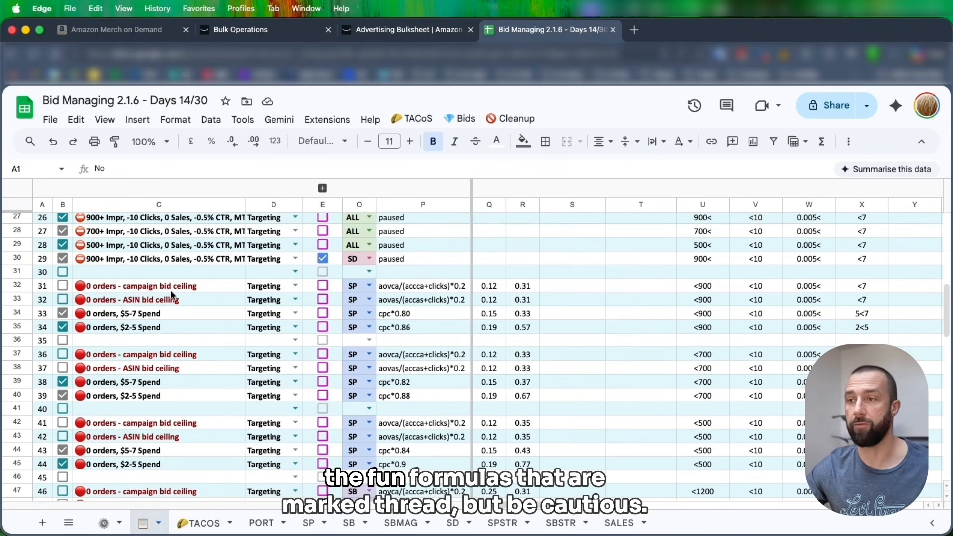
left_click_drag(151, 291, 454, 308)
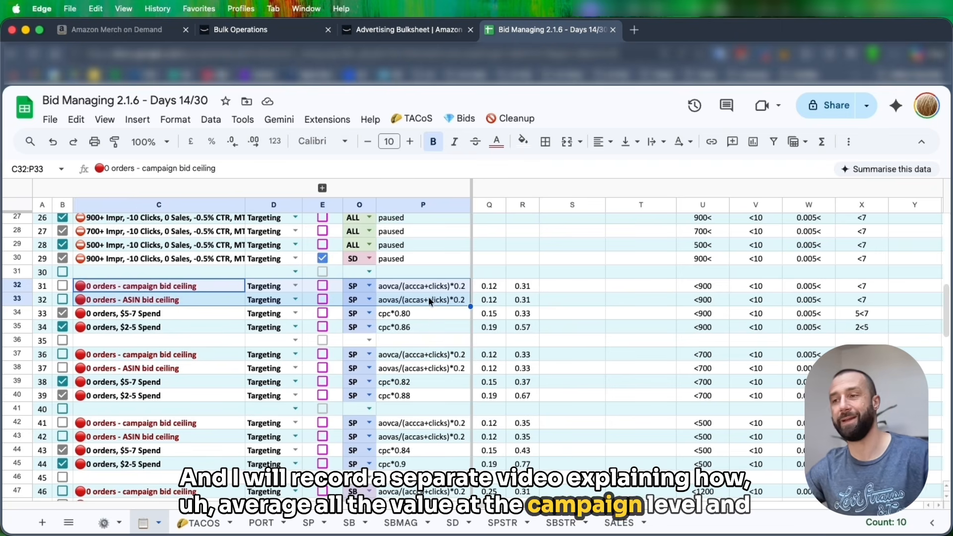
left_click(410, 302)
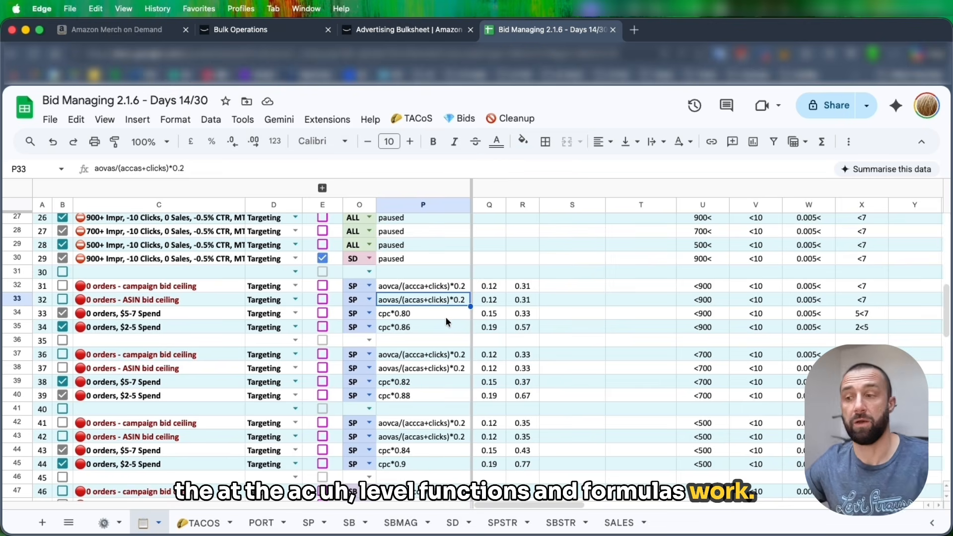
left_click(65, 288)
left_click(66, 291)
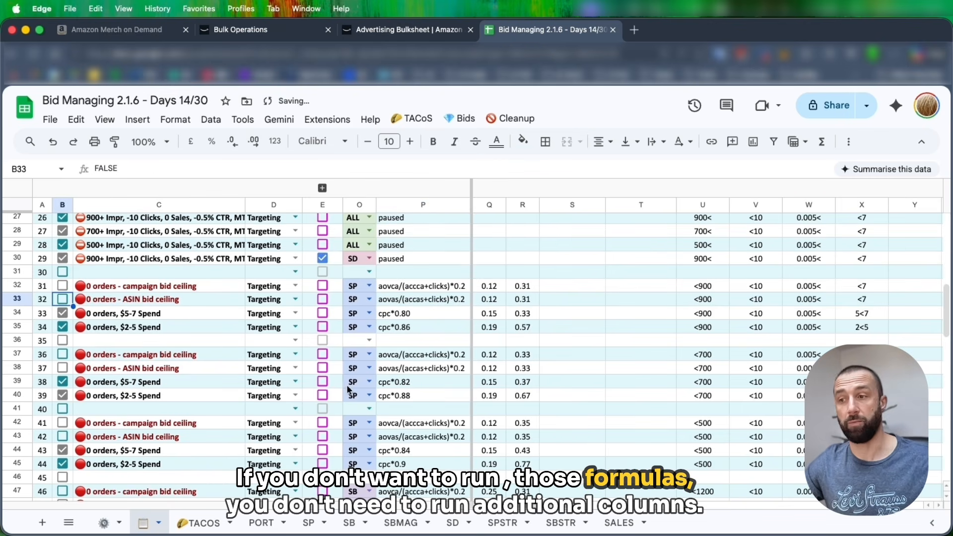
- Run Magic Placement Calc and check the New Percentage, TOS, ROS and PPG columns on the SP sheet
left_click(460, 119)
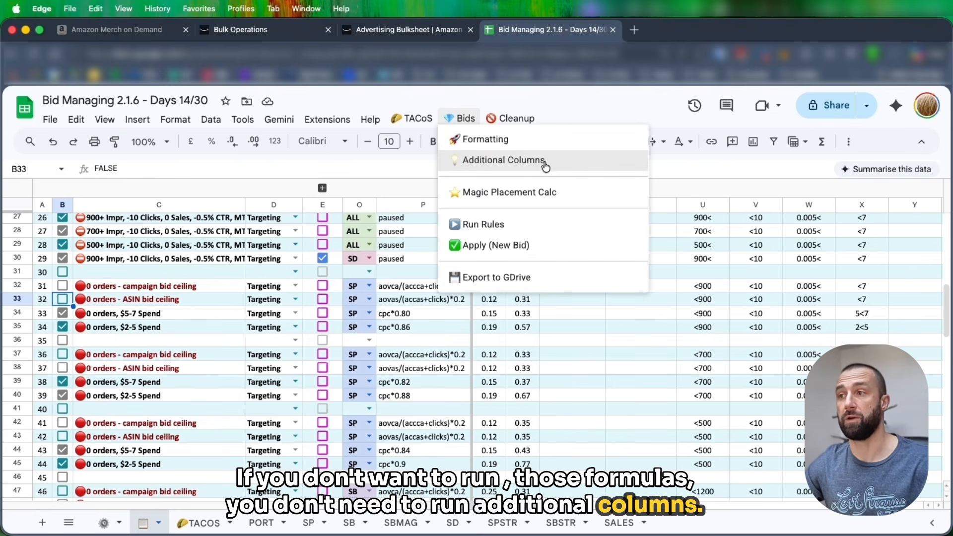
left_click(546, 195)
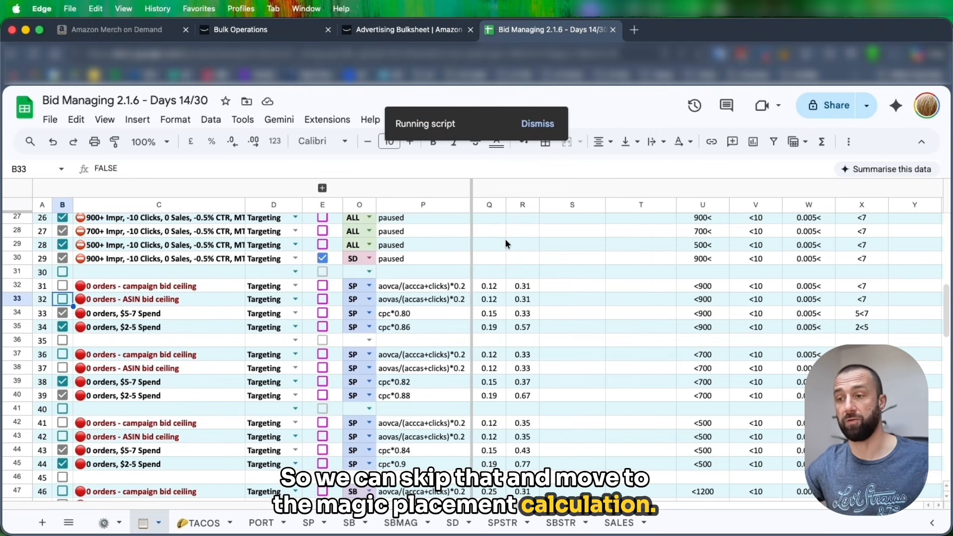
left_click(317, 523)
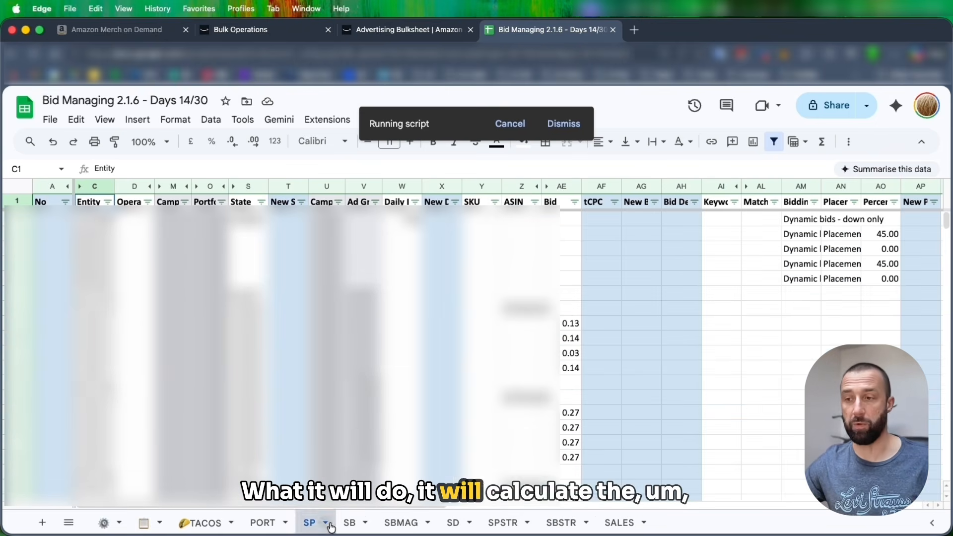
left_click_drag(296, 507, 618, 524)
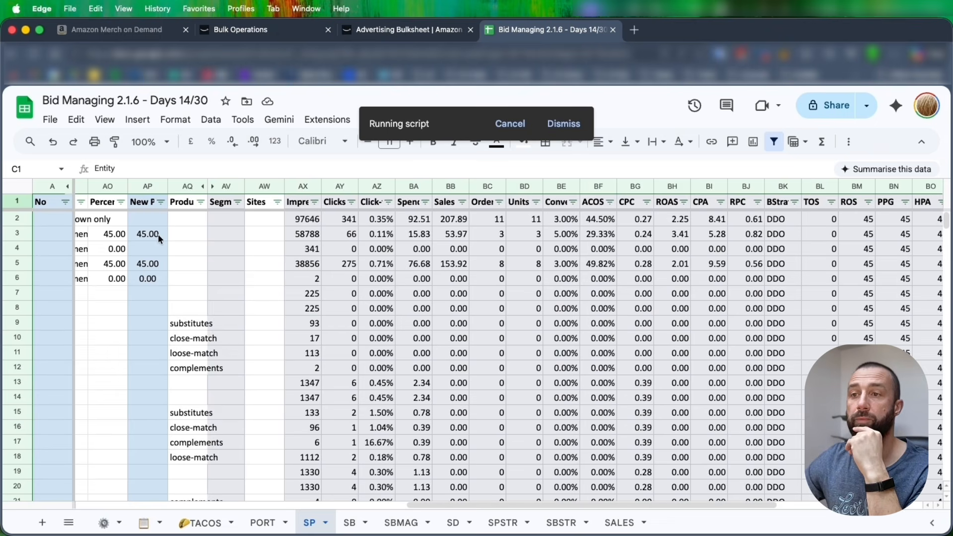
left_click(147, 204)
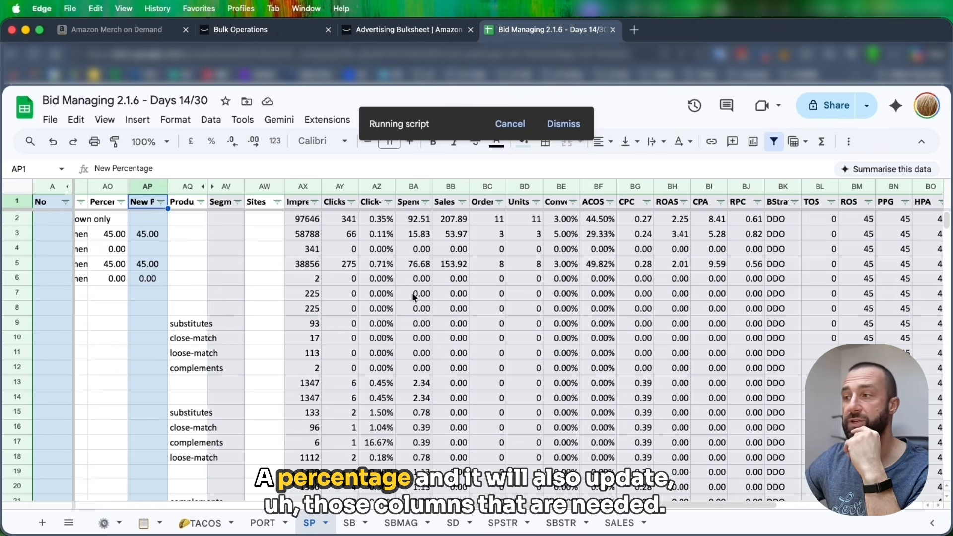
left_click_drag(811, 205, 893, 487)
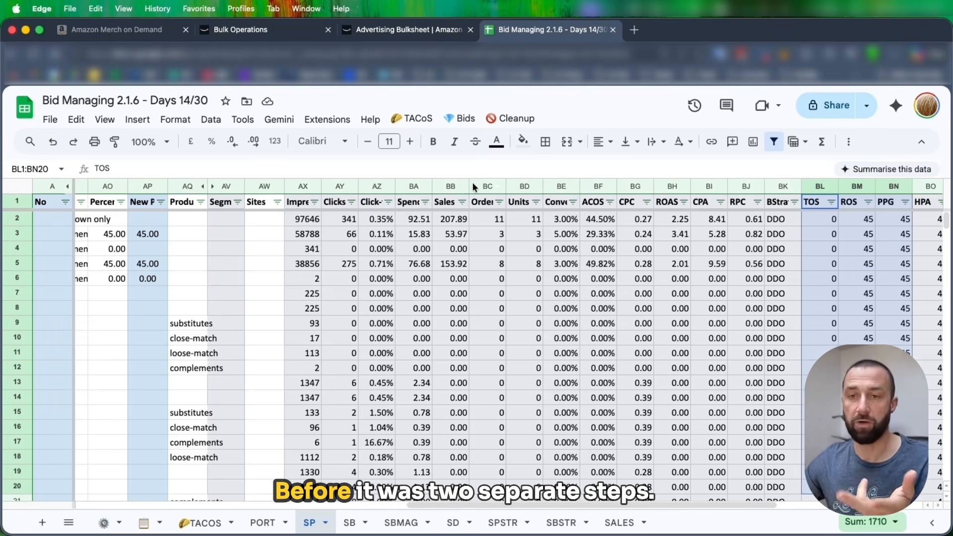
- Run the bid rules with Run Rules and return to the first columns of the SP sheet
left_click(460, 124)
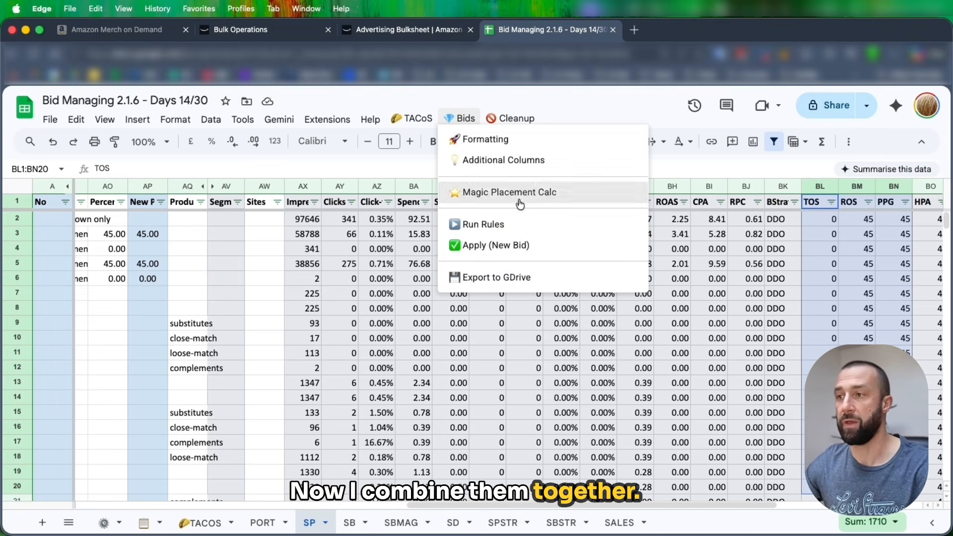
left_click(521, 223)
left_click_drag(440, 505, 104, 505)
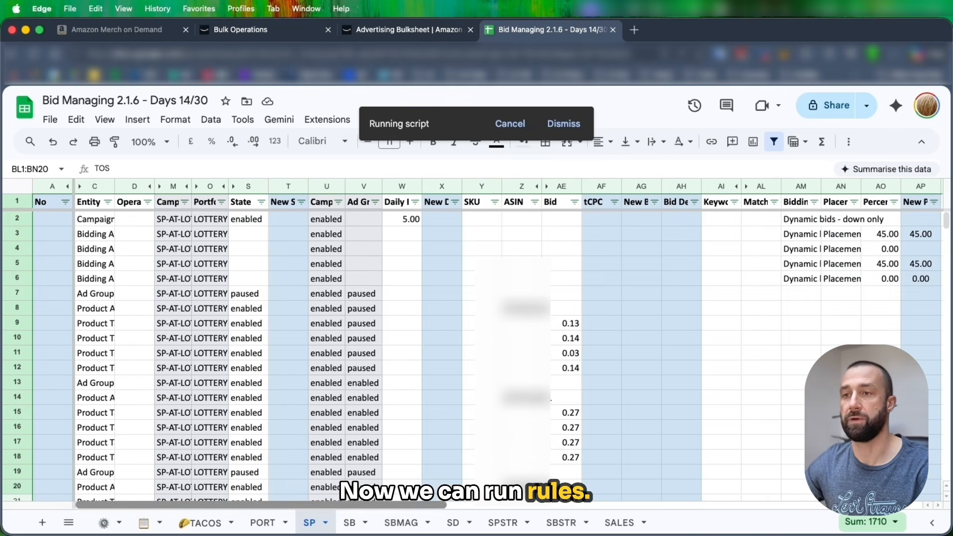
- On the rules sheet, turn on the 14-day daily budget formulas 91 to 93 and turn off the 30-day formulas 96 to 98
left_click(143, 522)
scroll(170, 442, "up", 10)
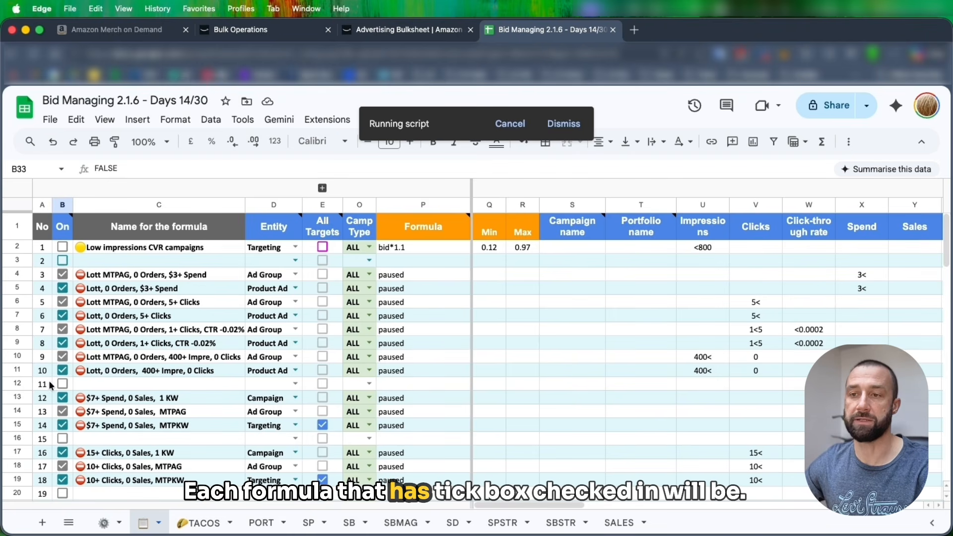
scroll(60, 401, "down", 15)
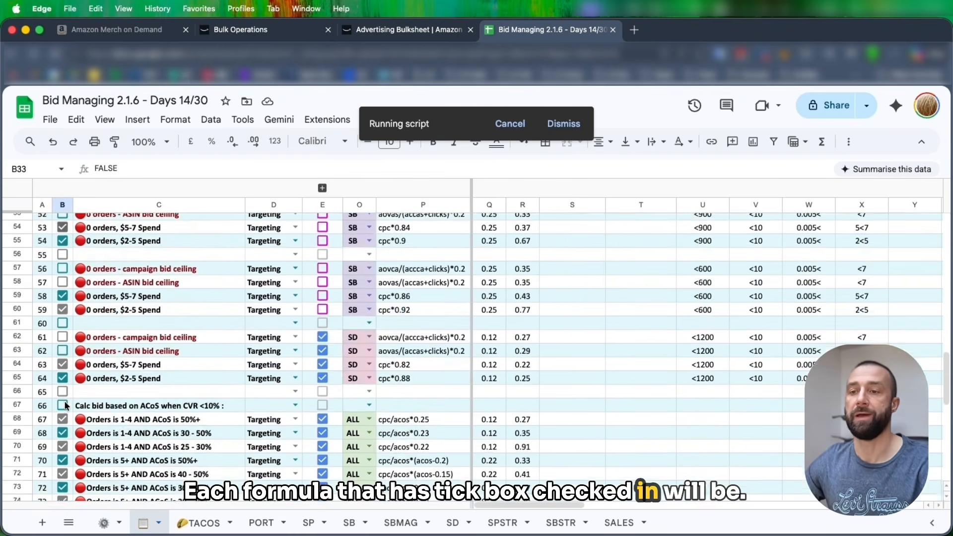
scroll(64, 405, "down", 10)
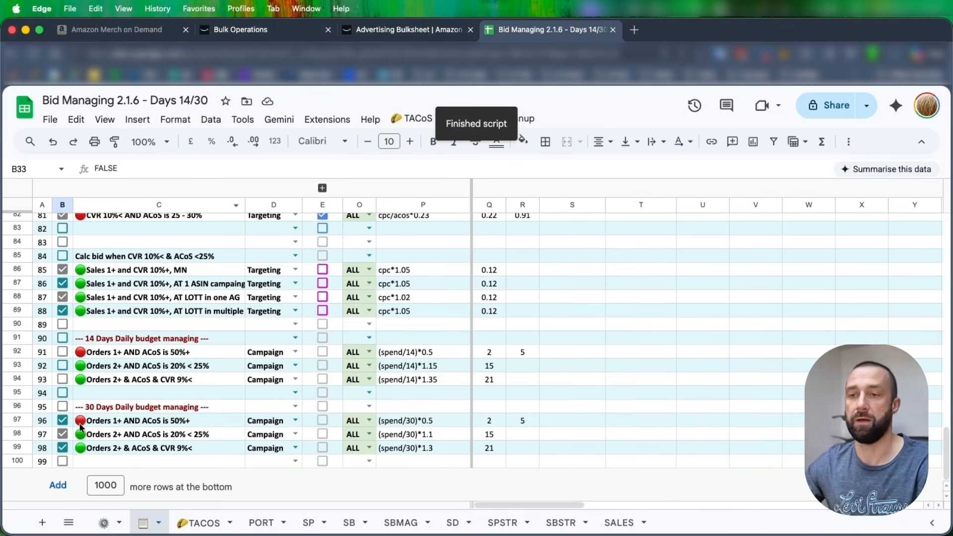
left_click(62, 352)
left_click(62, 420)
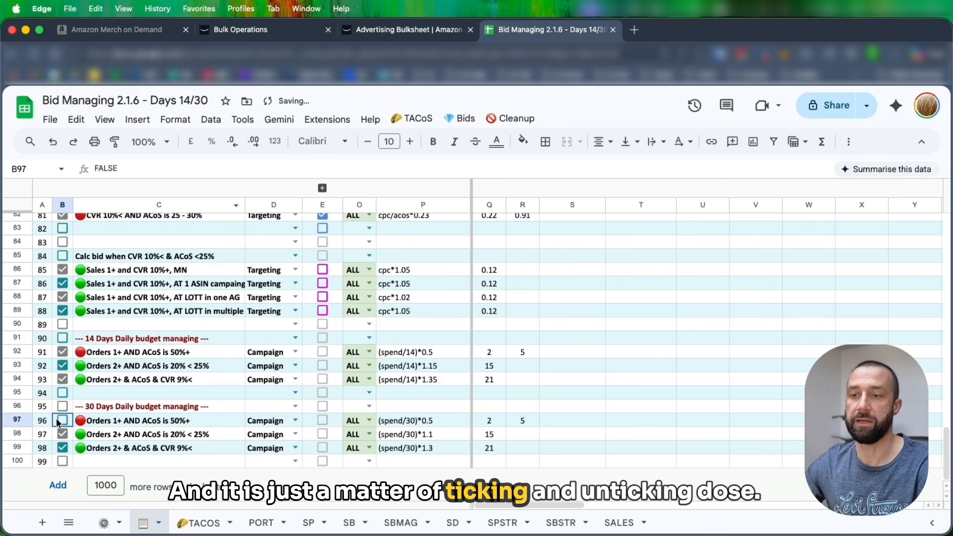
left_click(62, 434)
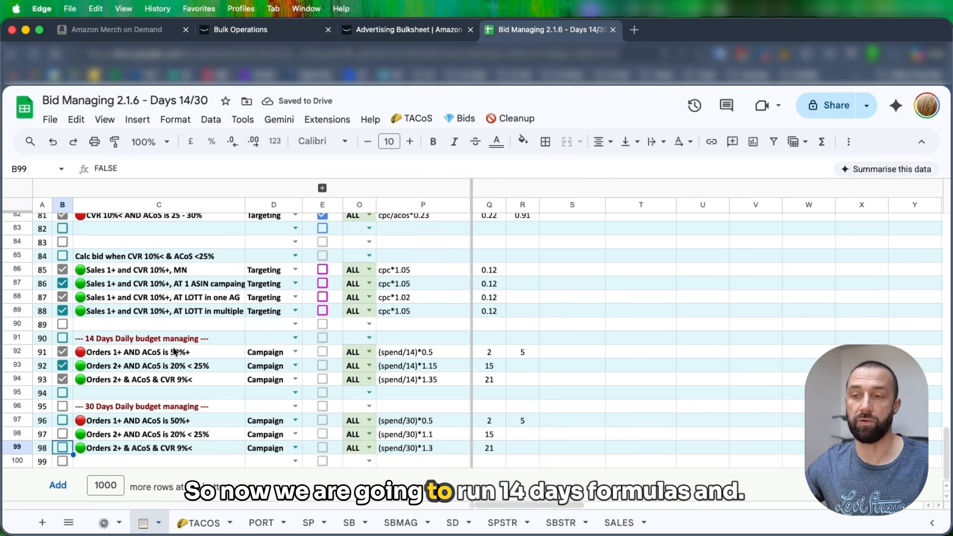
- Try the 30-day setup: turn on daily budget formulas 96 to 98, turn off 91 to 93, and compare both groups' spend formulas
left_click(62, 421)
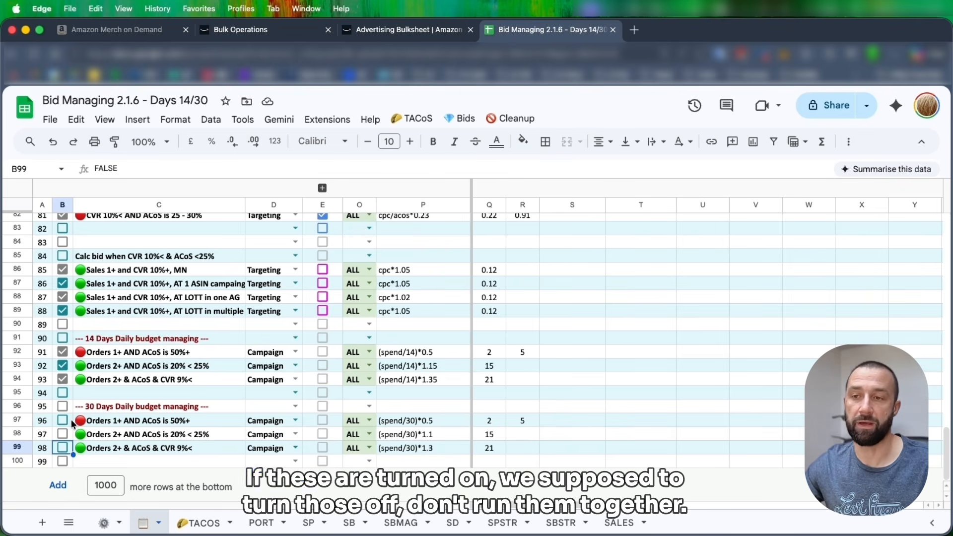
left_click(62, 434)
left_click(62, 447)
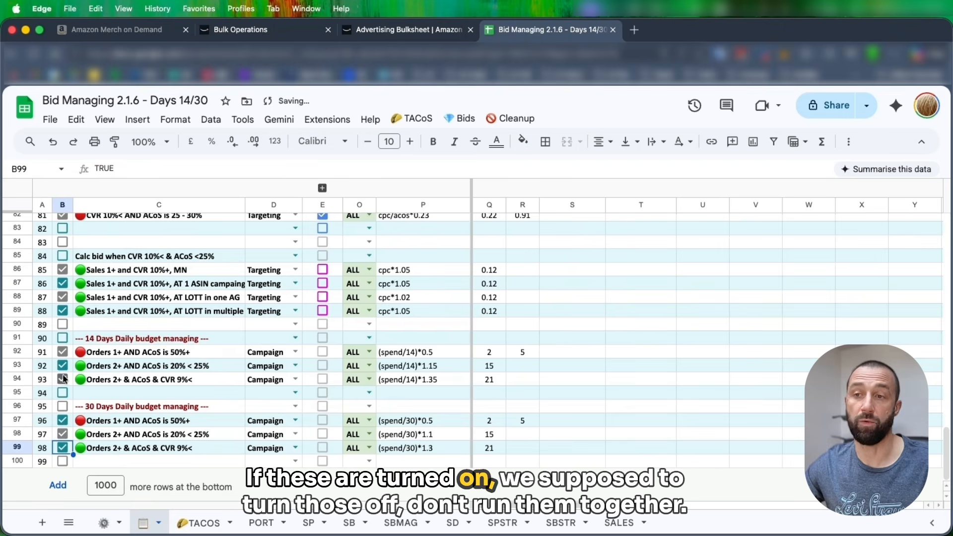
left_click(62, 379)
left_click(62, 366)
left_click(62, 352)
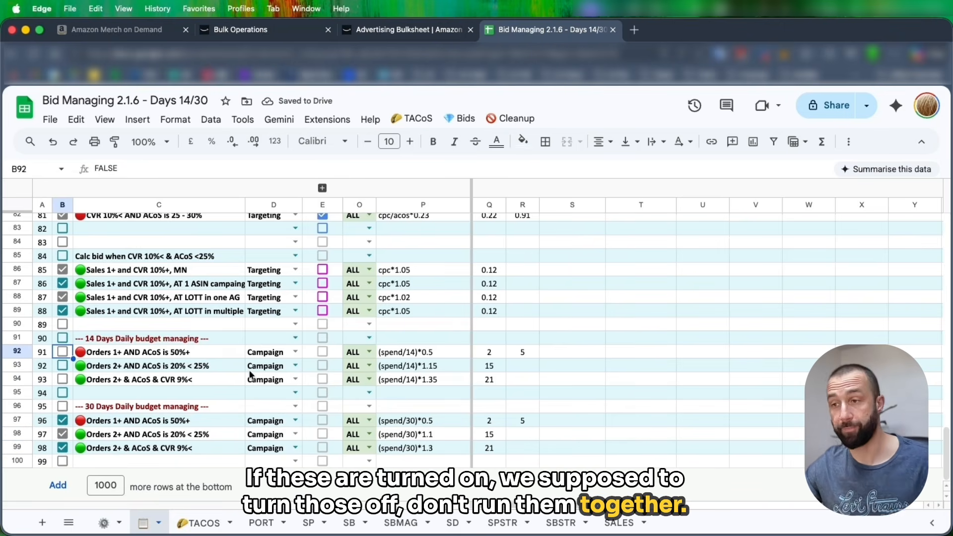
left_click_drag(414, 353, 412, 448)
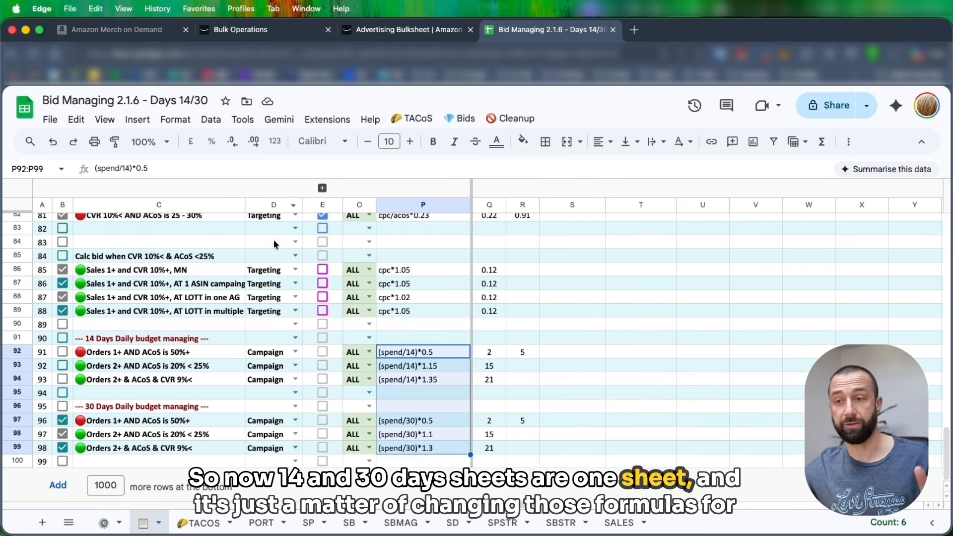
- Turn the 14-day daily budget formulas 91 to 93 back on and the 30-day formulas 96 to 98 back off
left_click(62, 351)
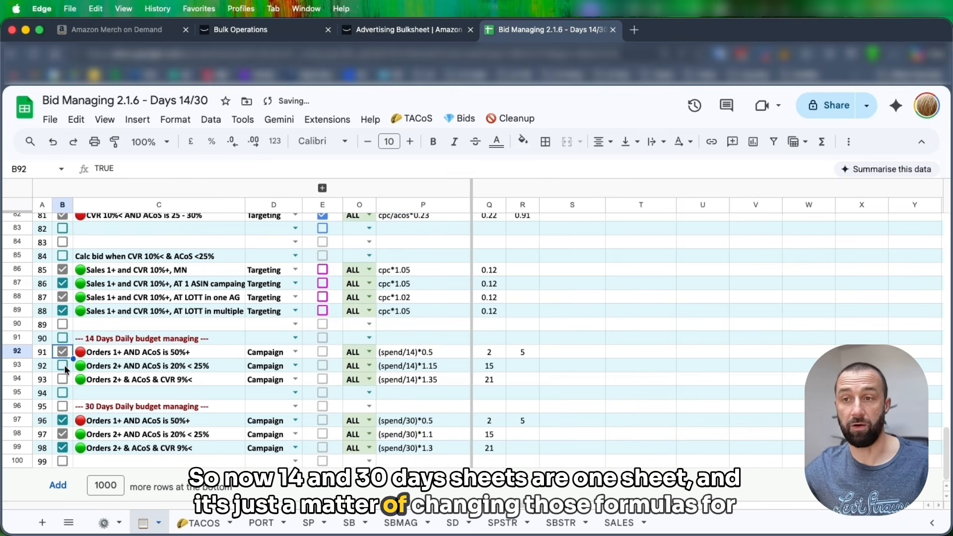
left_click(63, 434)
left_click(61, 446)
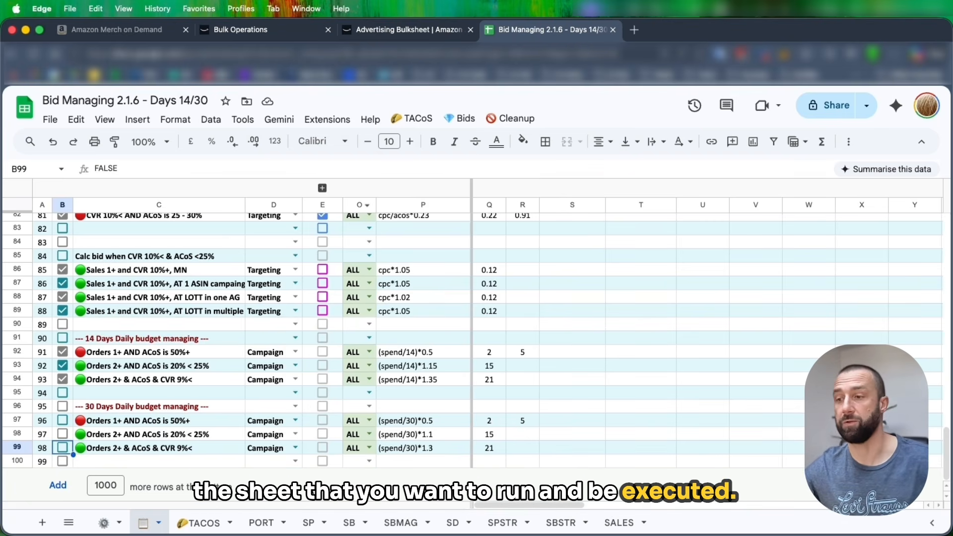
- Check the State and Function cells on the settings sheet for the Run Rules operation
left_click(103, 522)
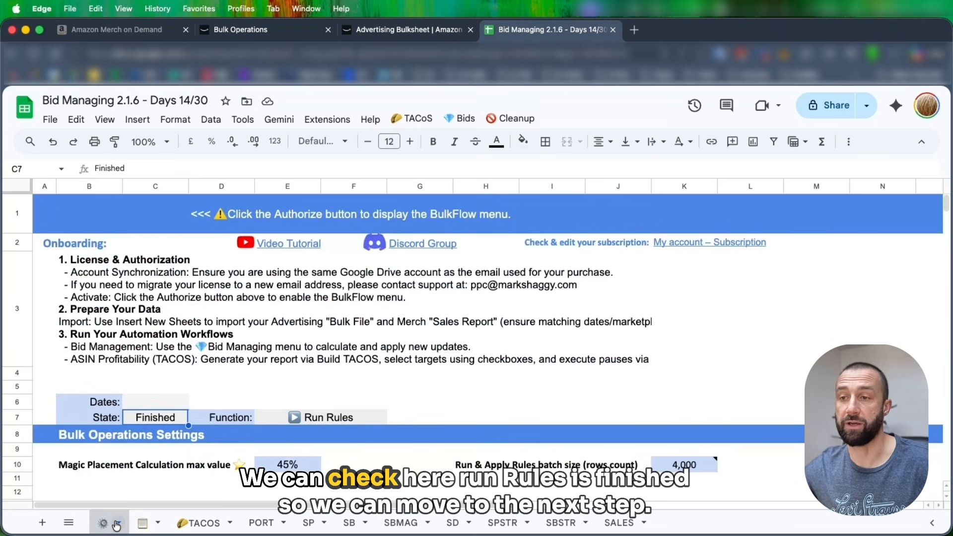
left_click(350, 423)
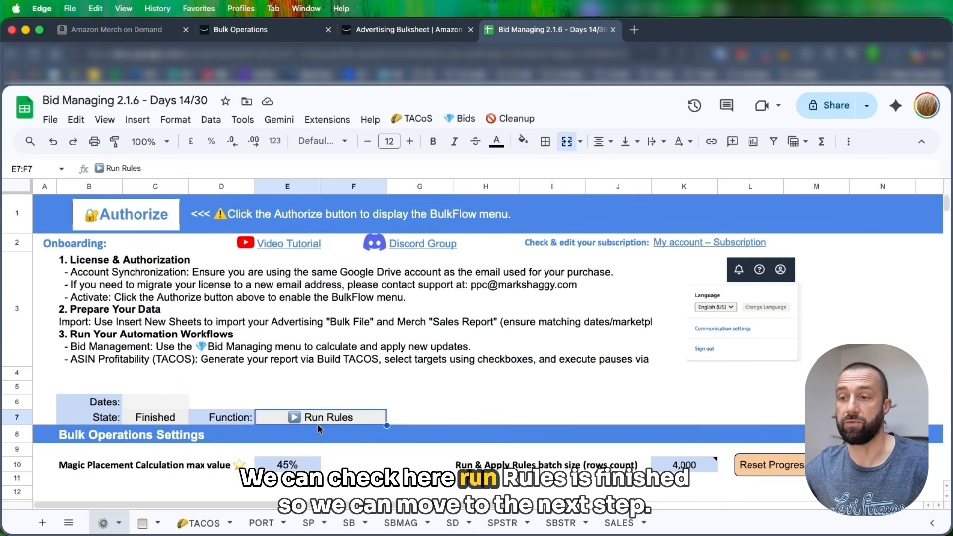
left_click(159, 418)
left_click(321, 415)
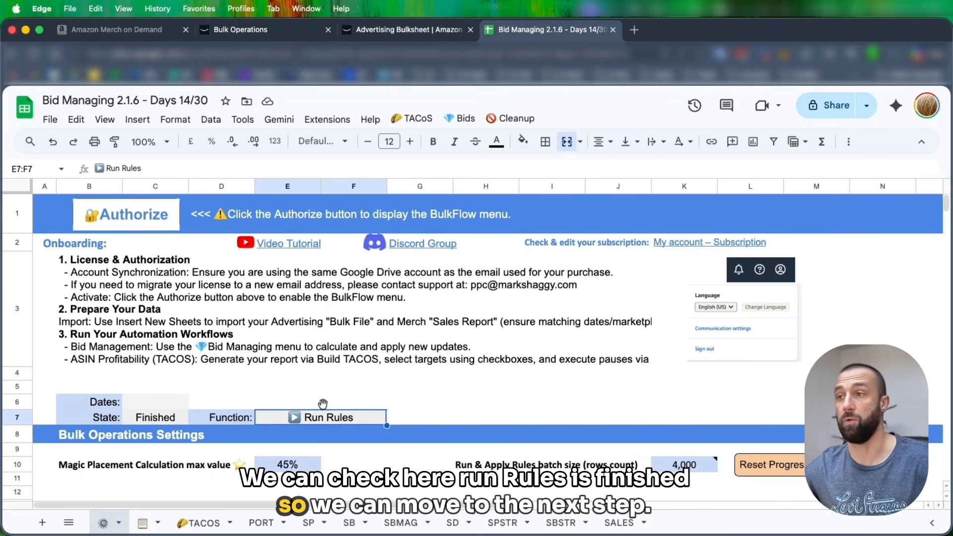
- Apply the new bids with Apply (New Bid) and check the State and Function cells on the settings sheet
left_click(461, 118)
left_click(523, 248)
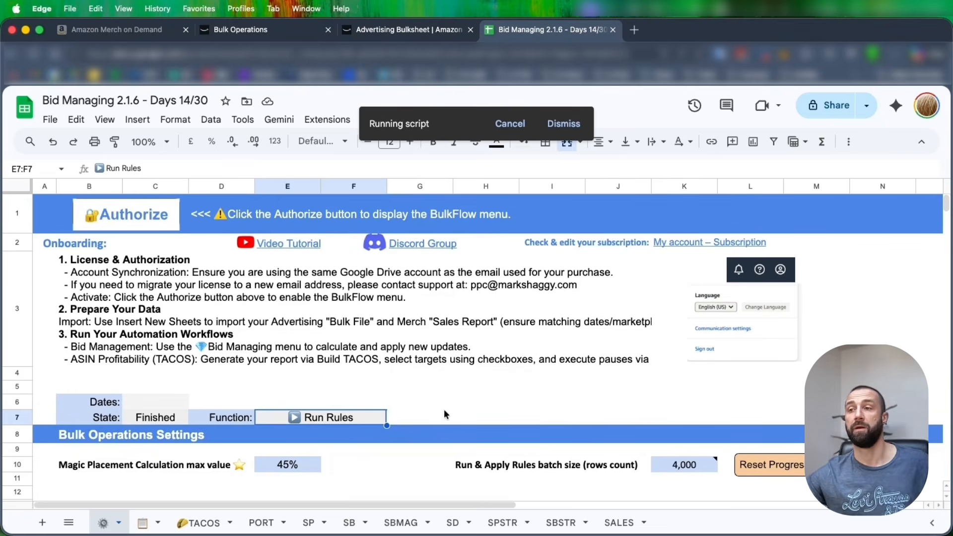
left_click(177, 420)
left_click(301, 421)
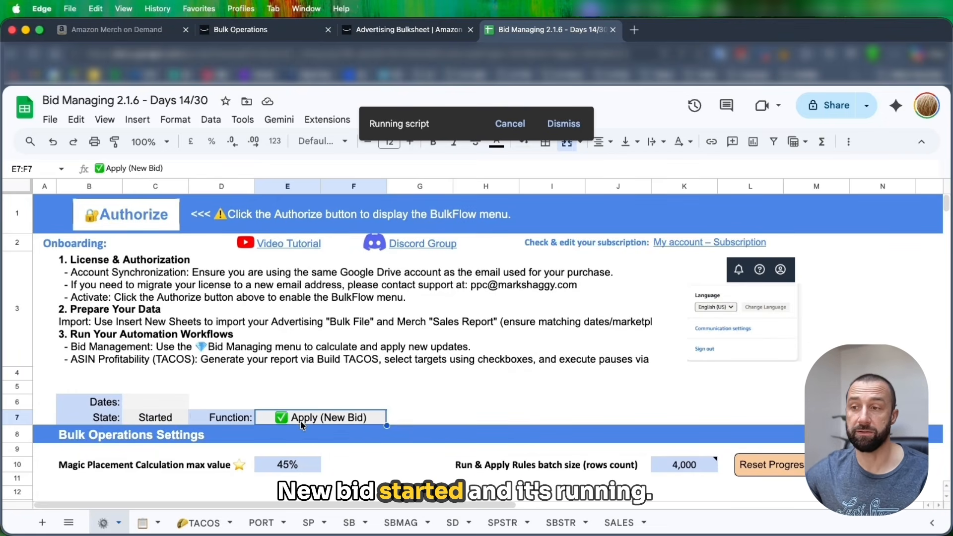
- Check the state of Apply (New Bid) again, and export the updated bulk file with Export to GDrive
left_click(172, 416)
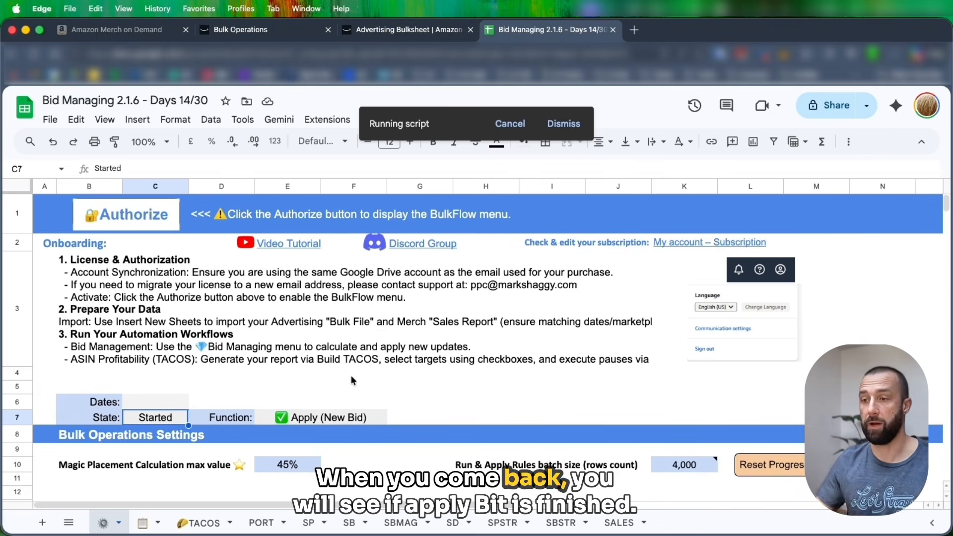
left_click(316, 419)
left_click(152, 425)
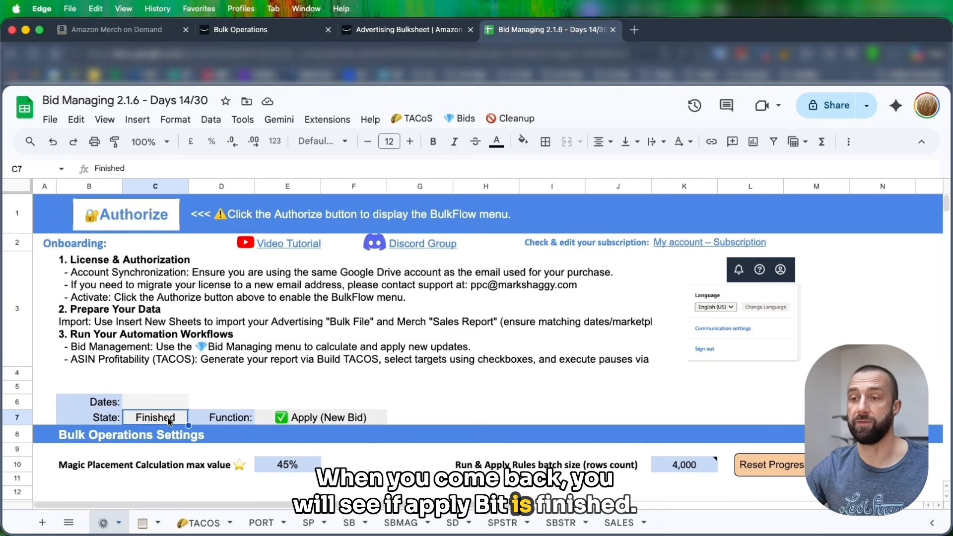
left_click(460, 117)
left_click(511, 280)
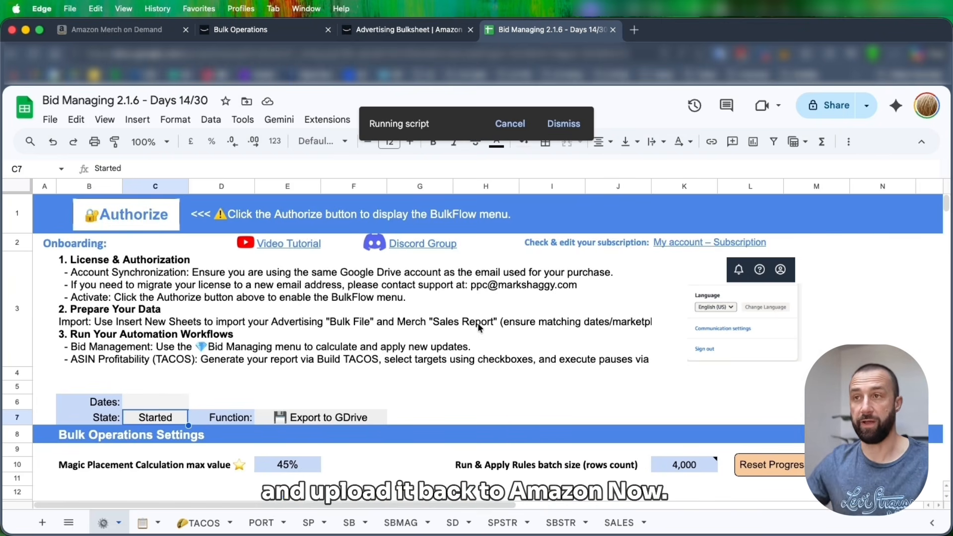
- Switch to Amazon Ads and view the file upload options on both bulk operations pages, closing the Upload campaigns dialog without uploading
left_click(253, 31)
left_click(420, 32)
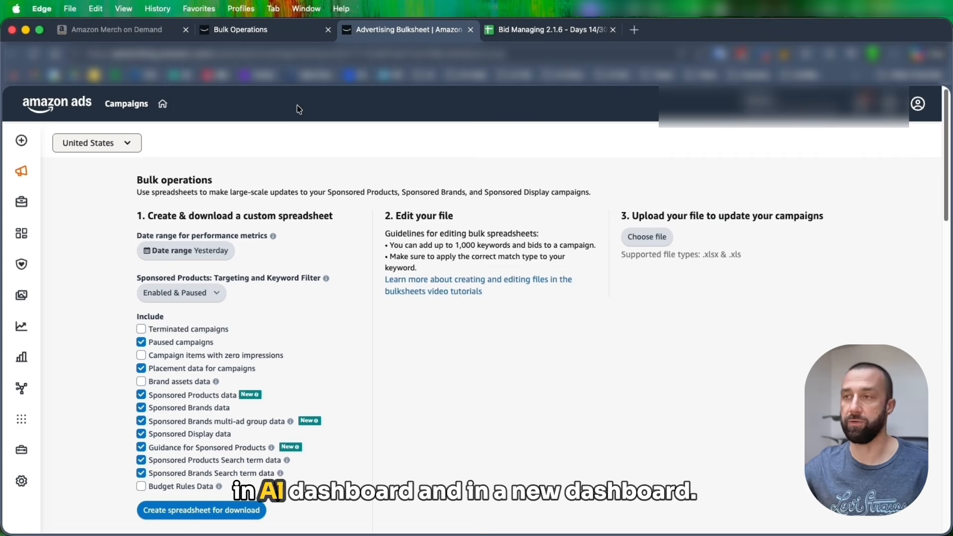
left_click(241, 30)
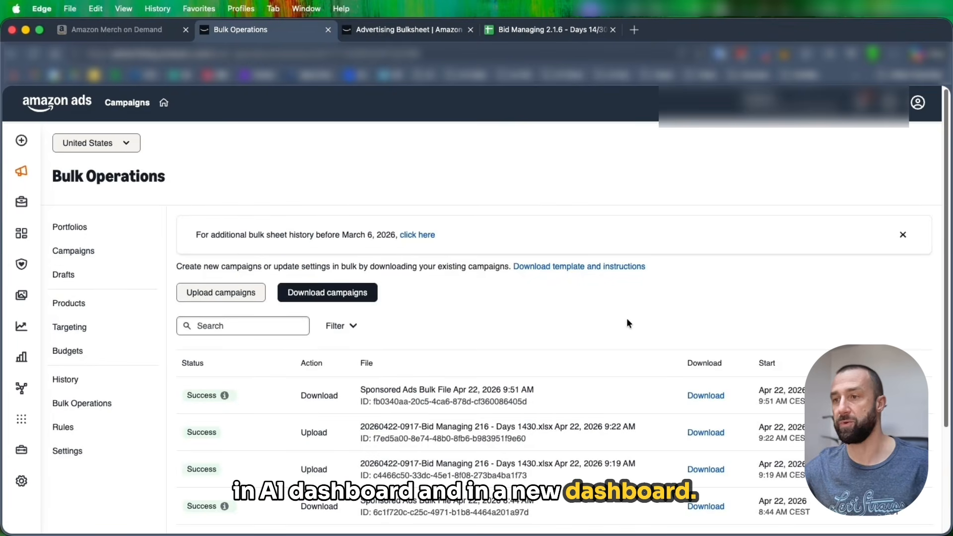
left_click(225, 298)
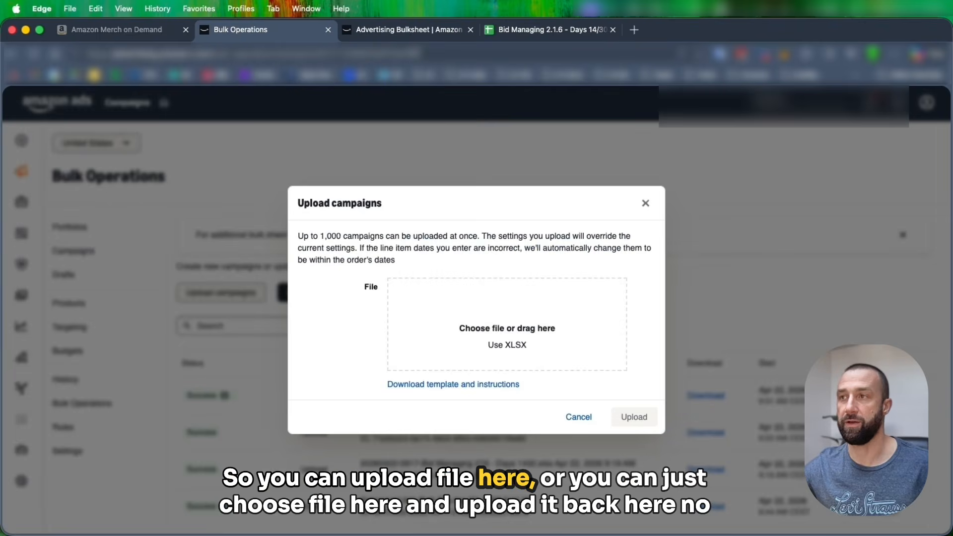
left_click(405, 30)
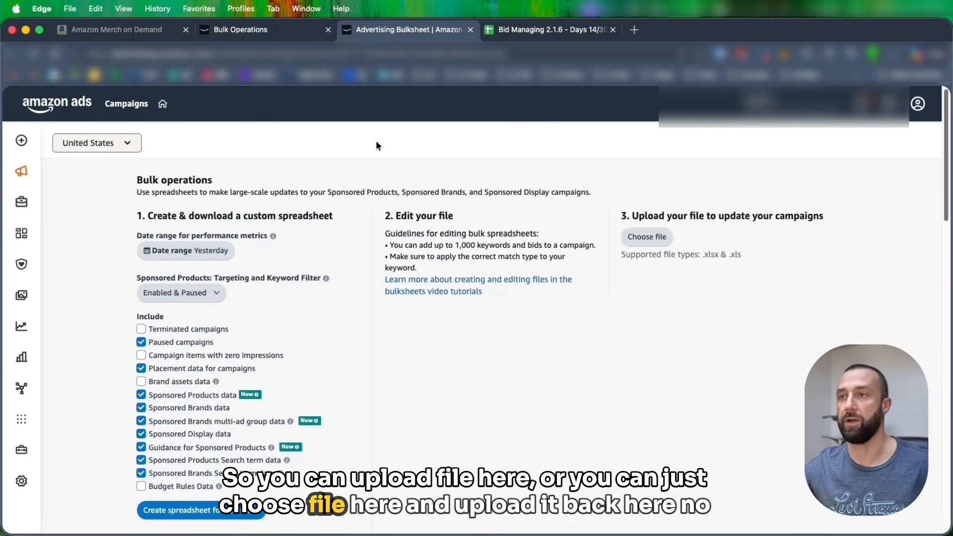
left_click(289, 38)
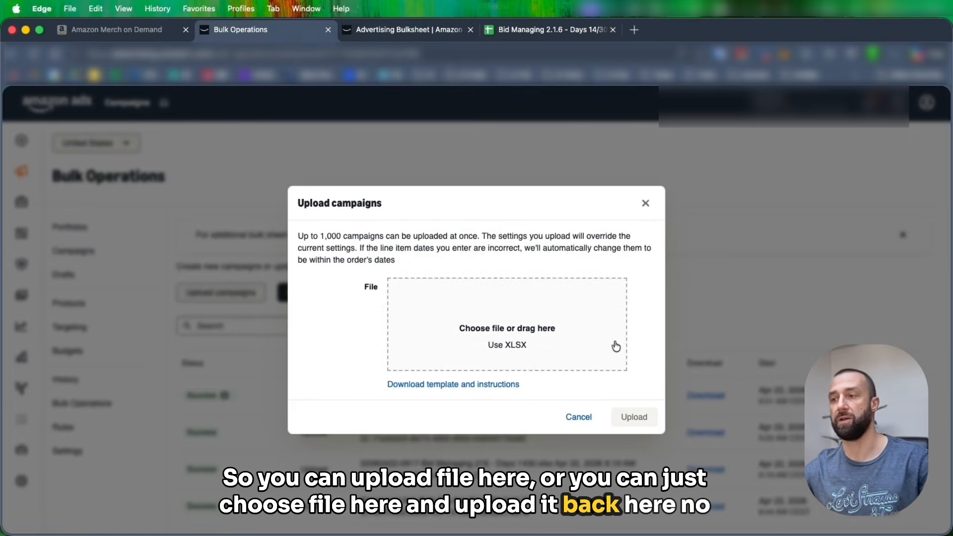
left_click(645, 203)
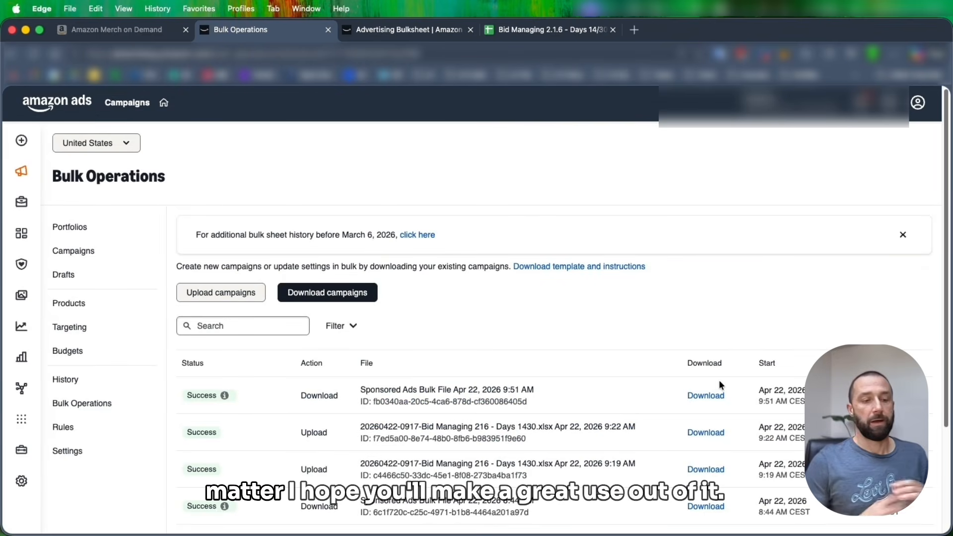